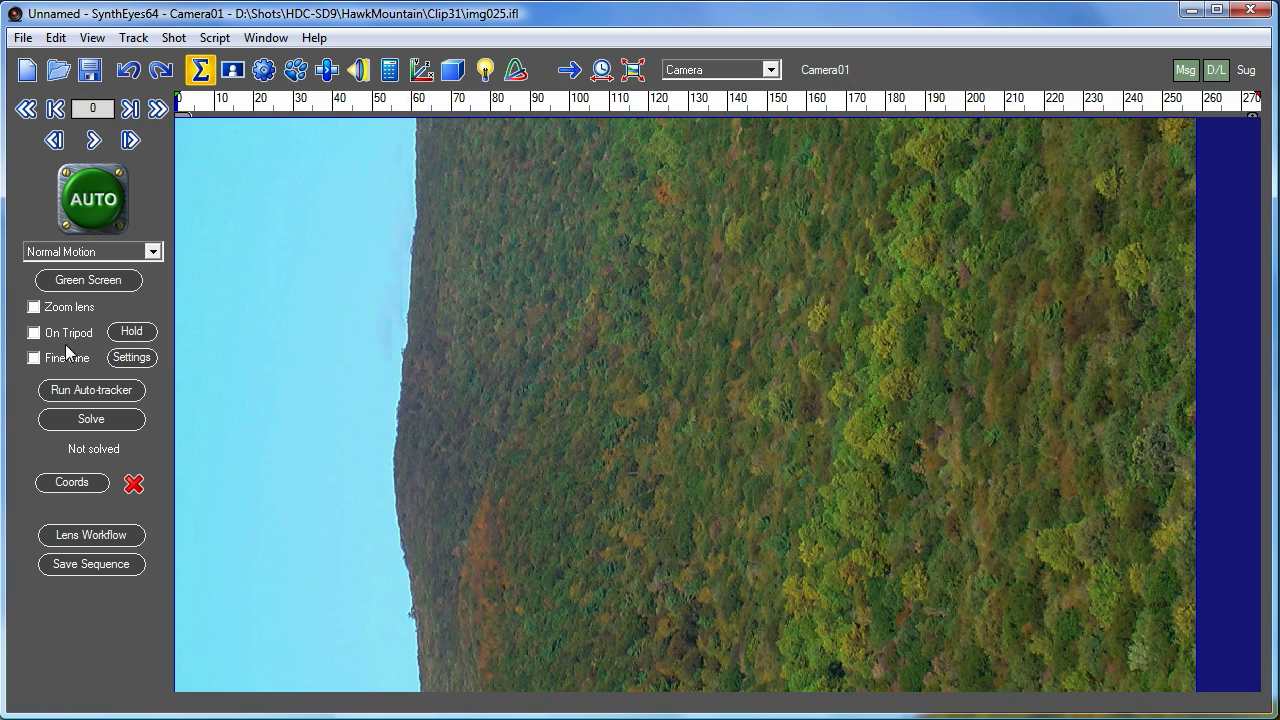
- Automatically track and solve the whole shot with the On Tripod option enabled
click(82, 180)
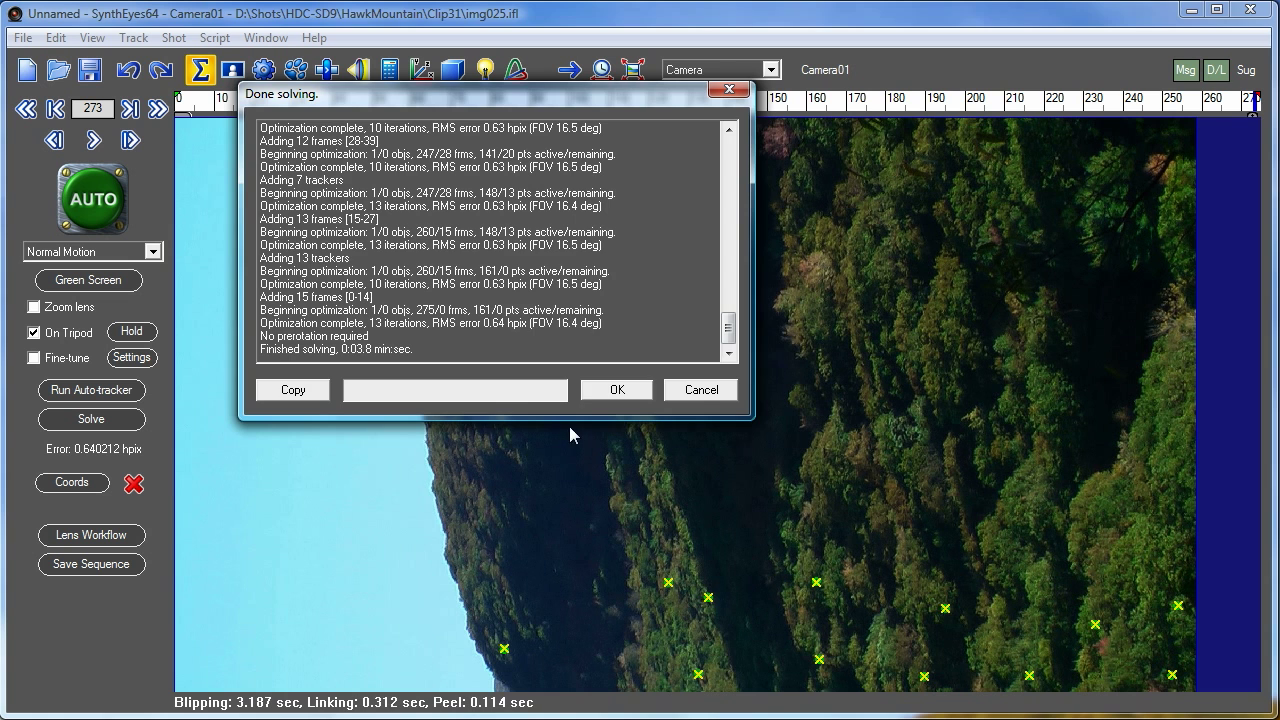
click(616, 389)
- Clean up all trackers by deleting far-ish, short-lived, high-error and unsolved ones and clearing all blips, and solve again
click(133, 37)
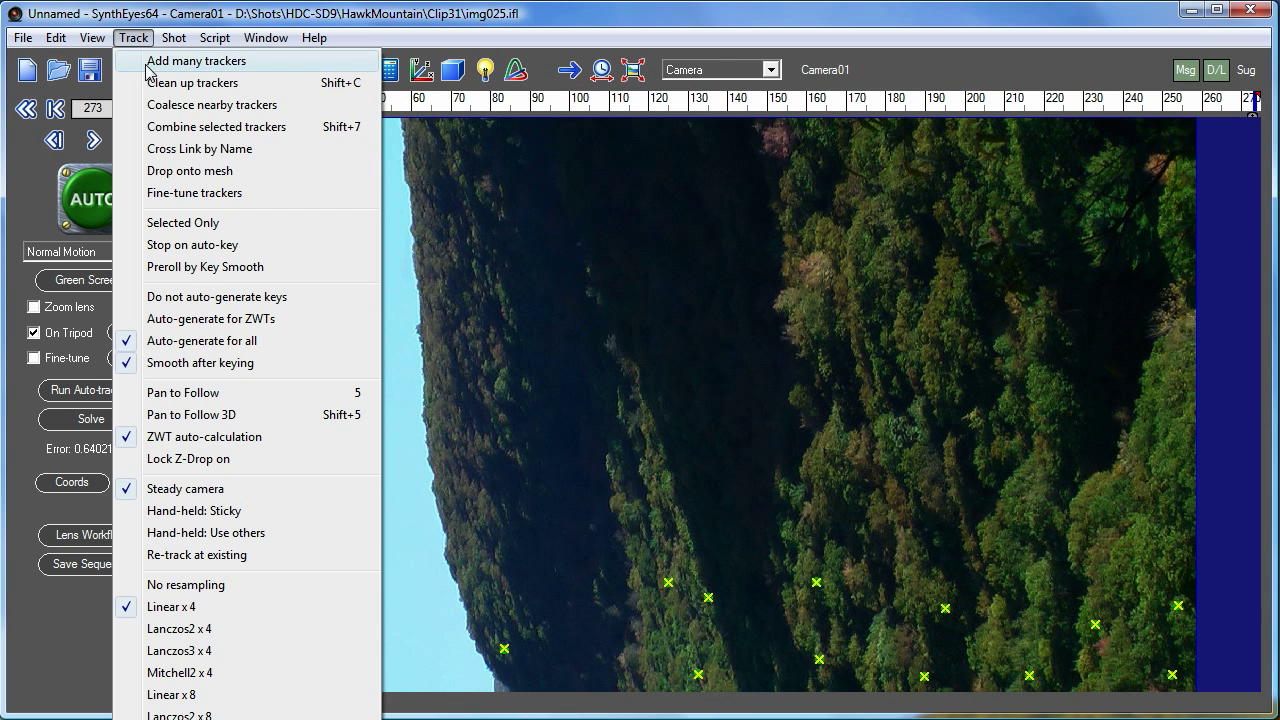
click(163, 84)
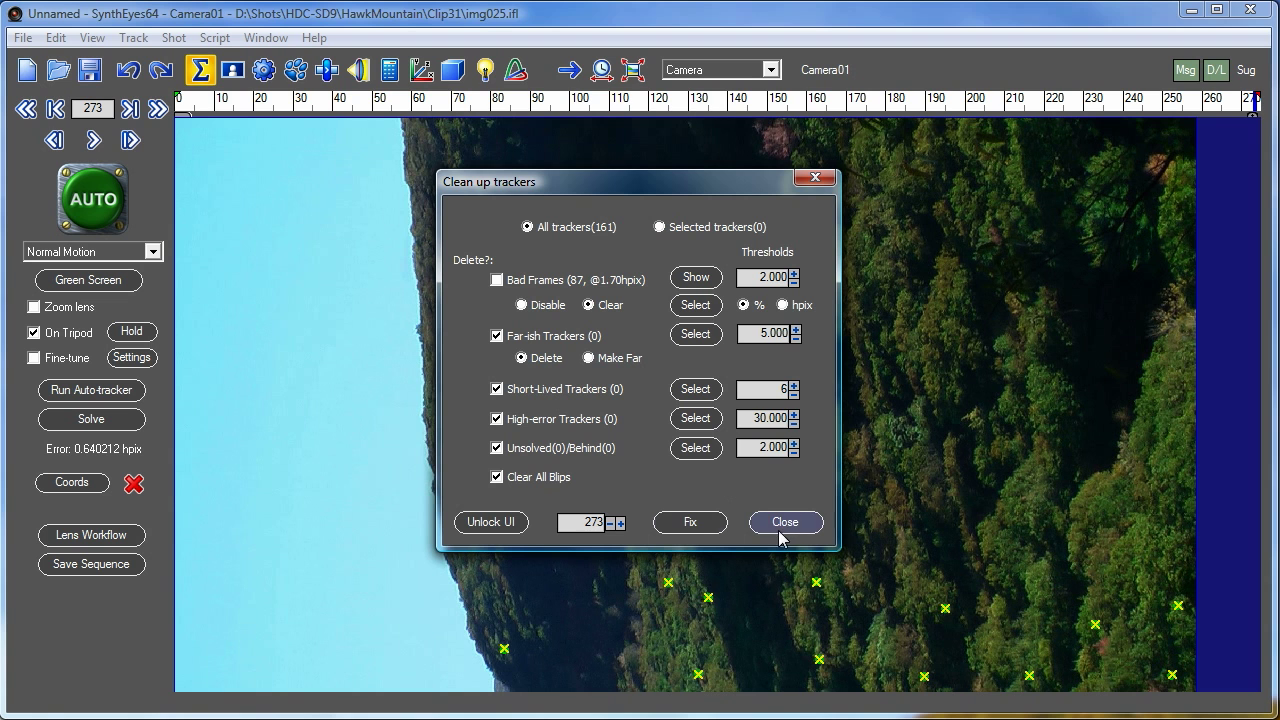
click(692, 523)
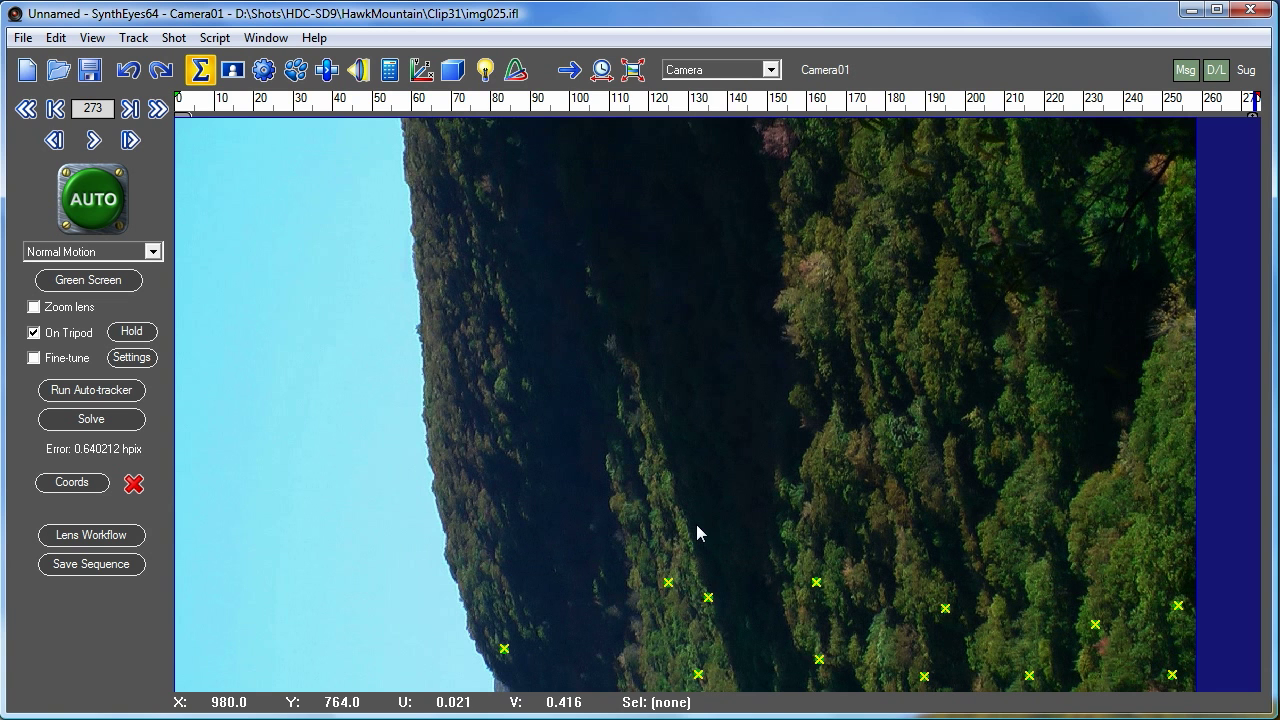
click(97, 419)
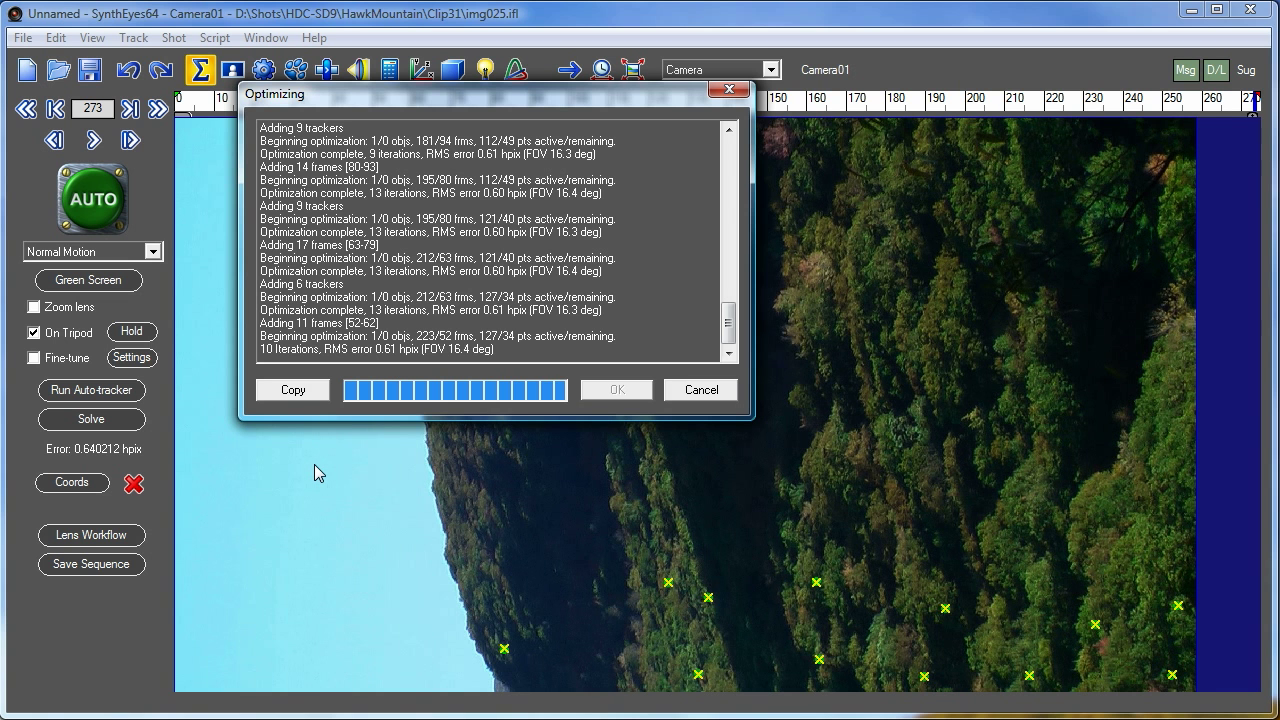
click(587, 392)
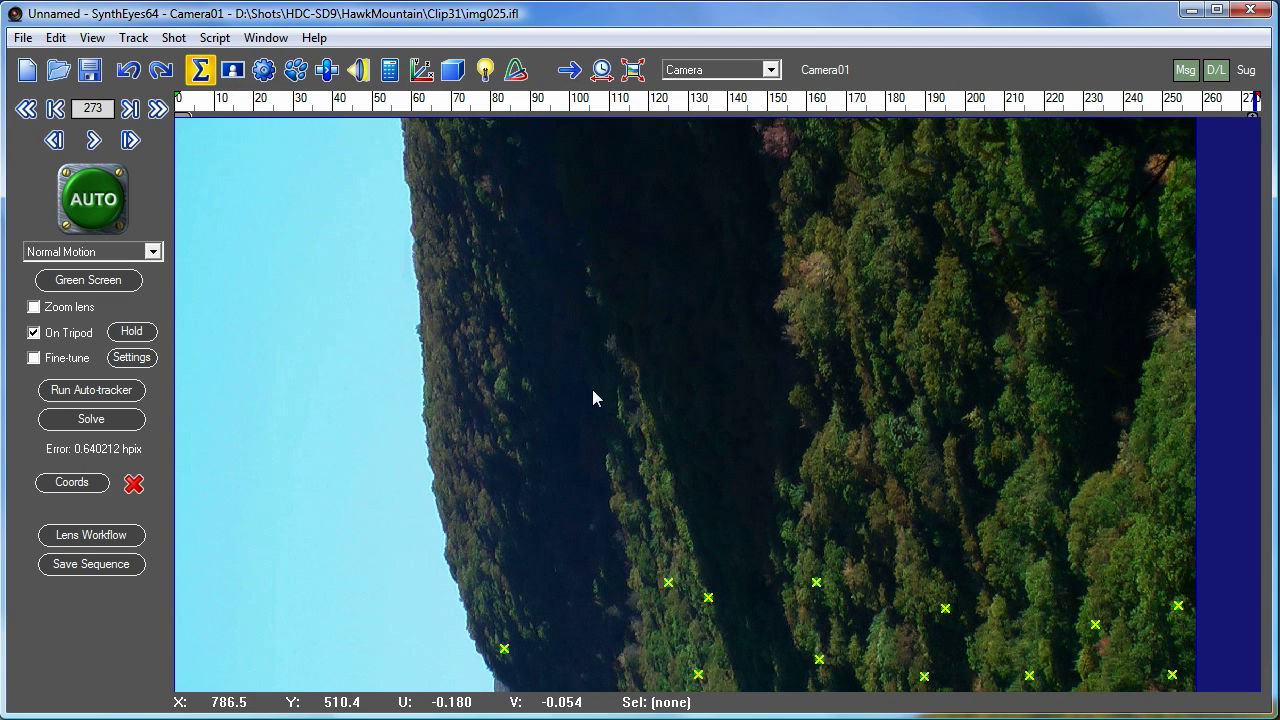
- Run the tracker cleanup a second time and re-solve the camera
click(133, 38)
click(166, 83)
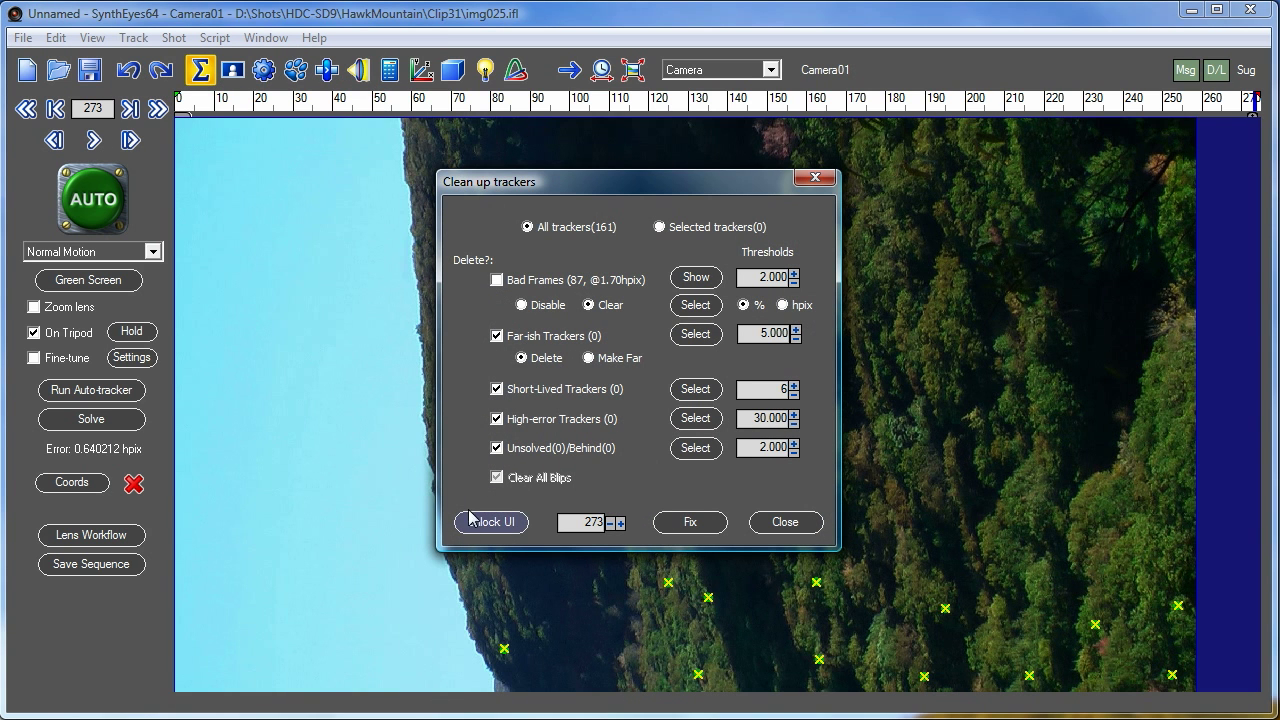
click(690, 521)
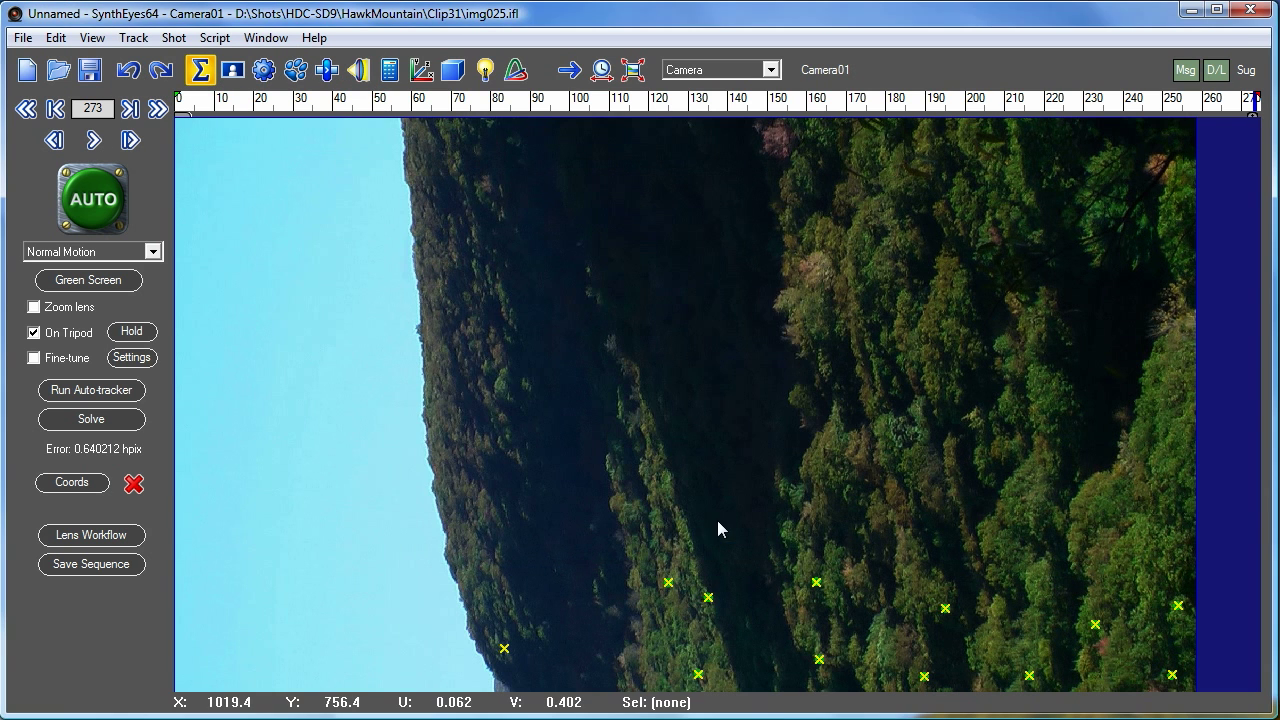
click(117, 425)
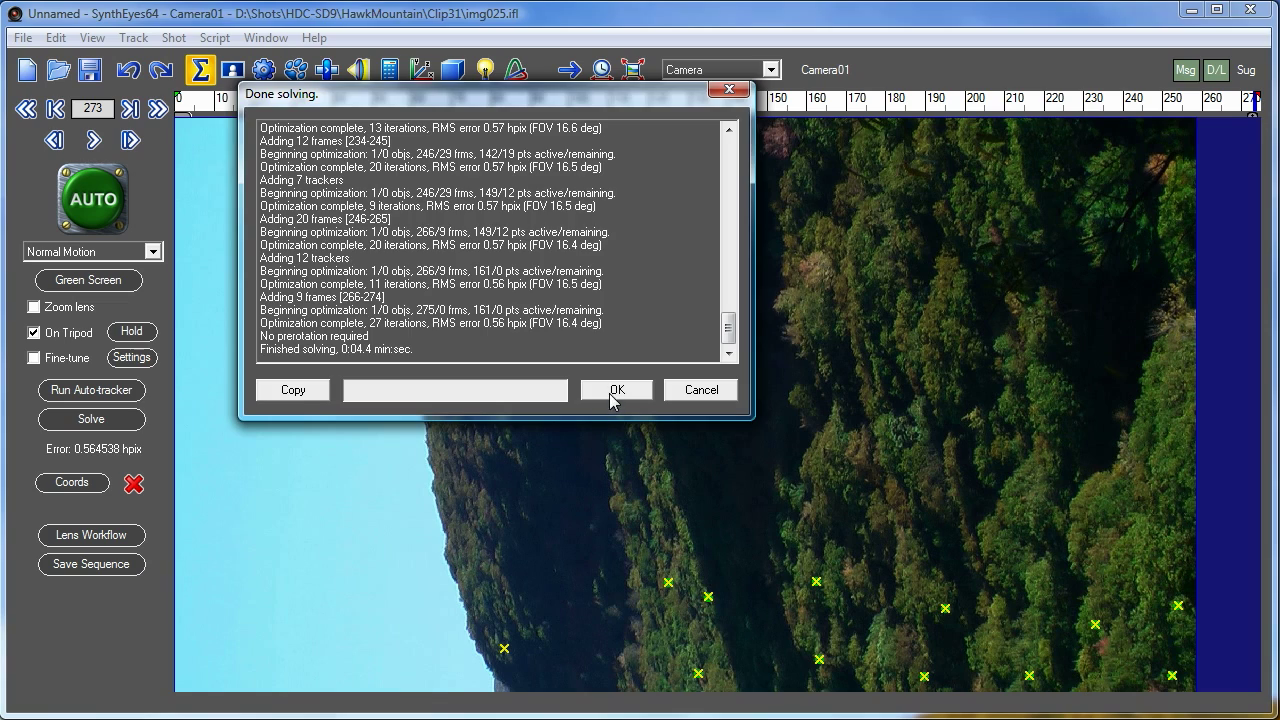
click(613, 393)
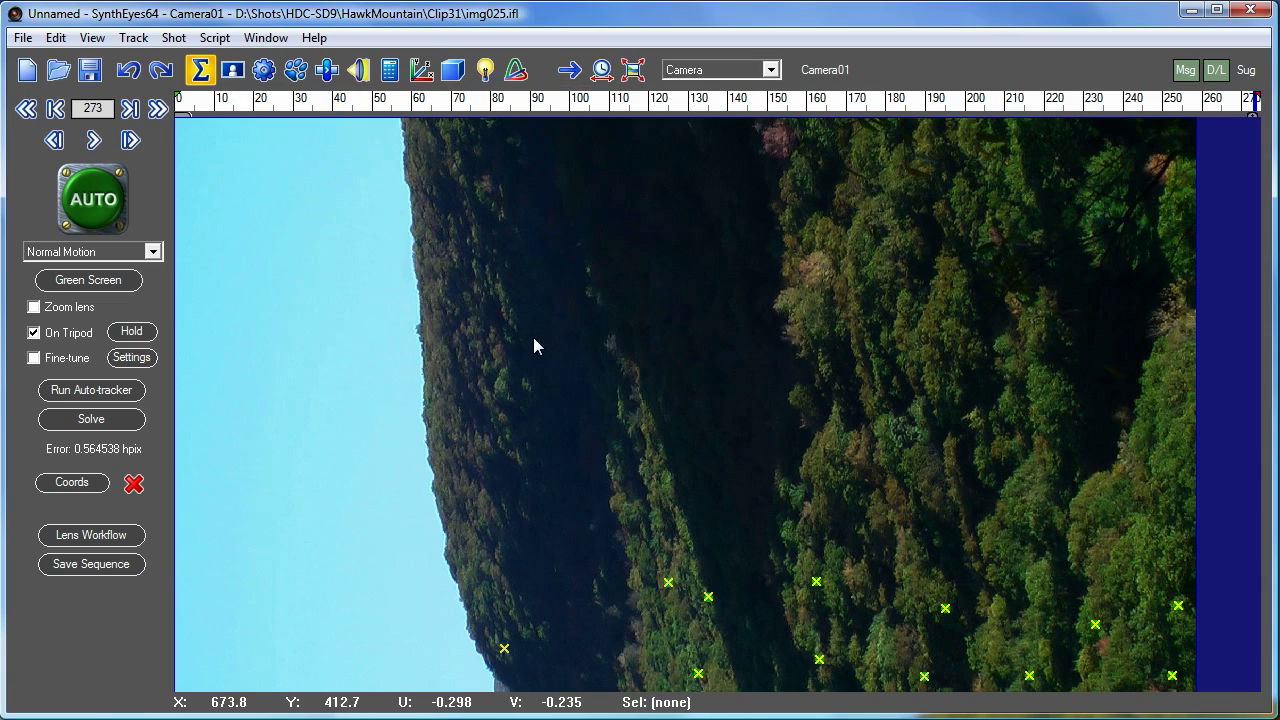
- Save the scene as panoram1 and scrub through the solved tripod camera in the Quad view layout
drag(202, 107, 152, 162)
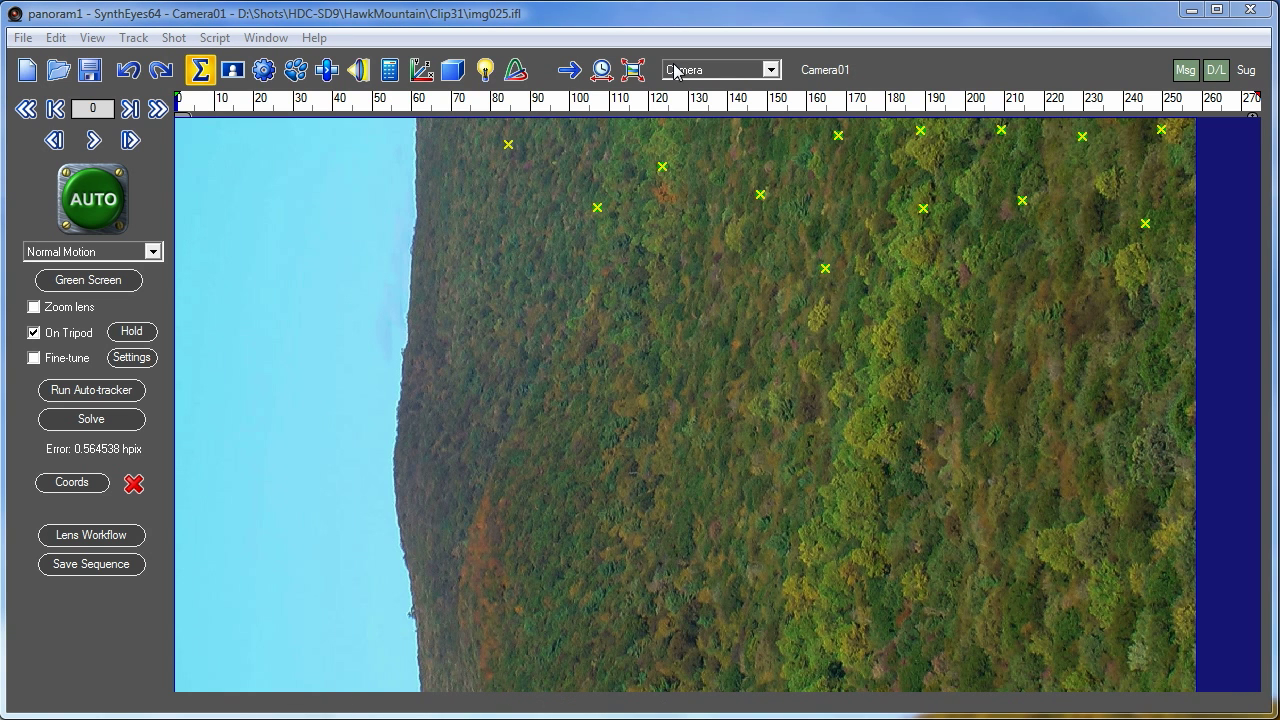
click(675, 70)
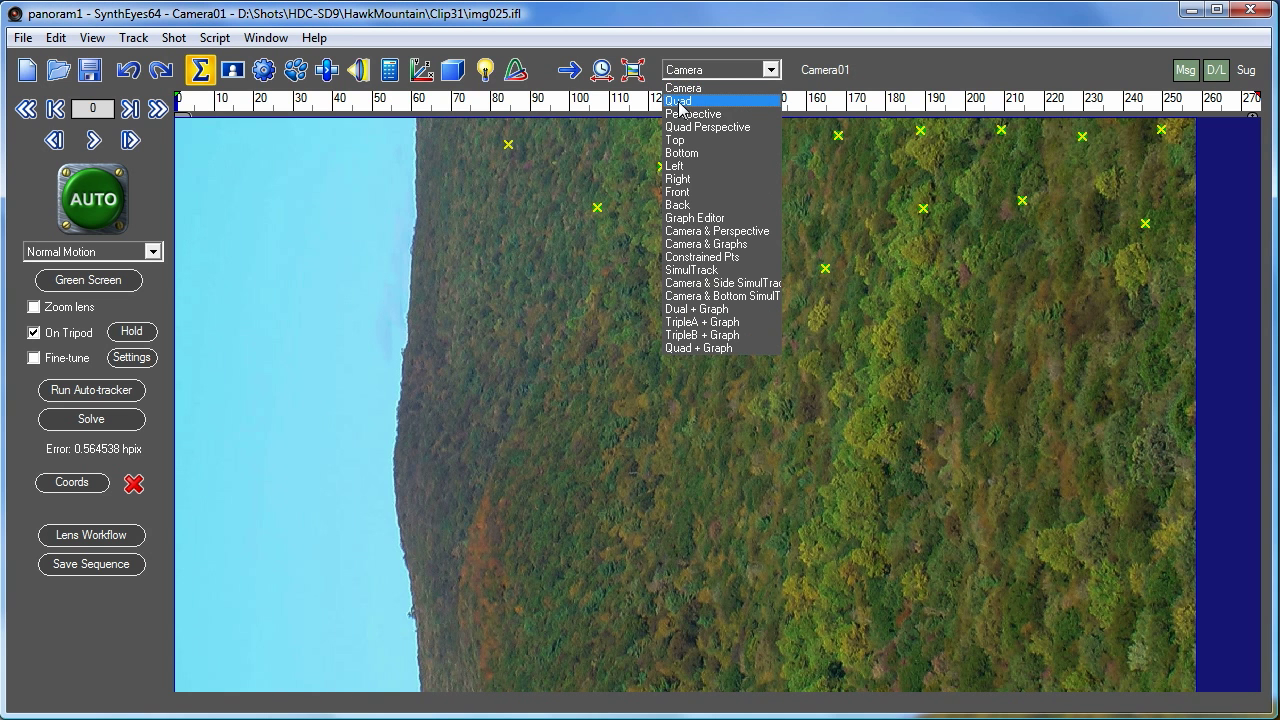
click(680, 102)
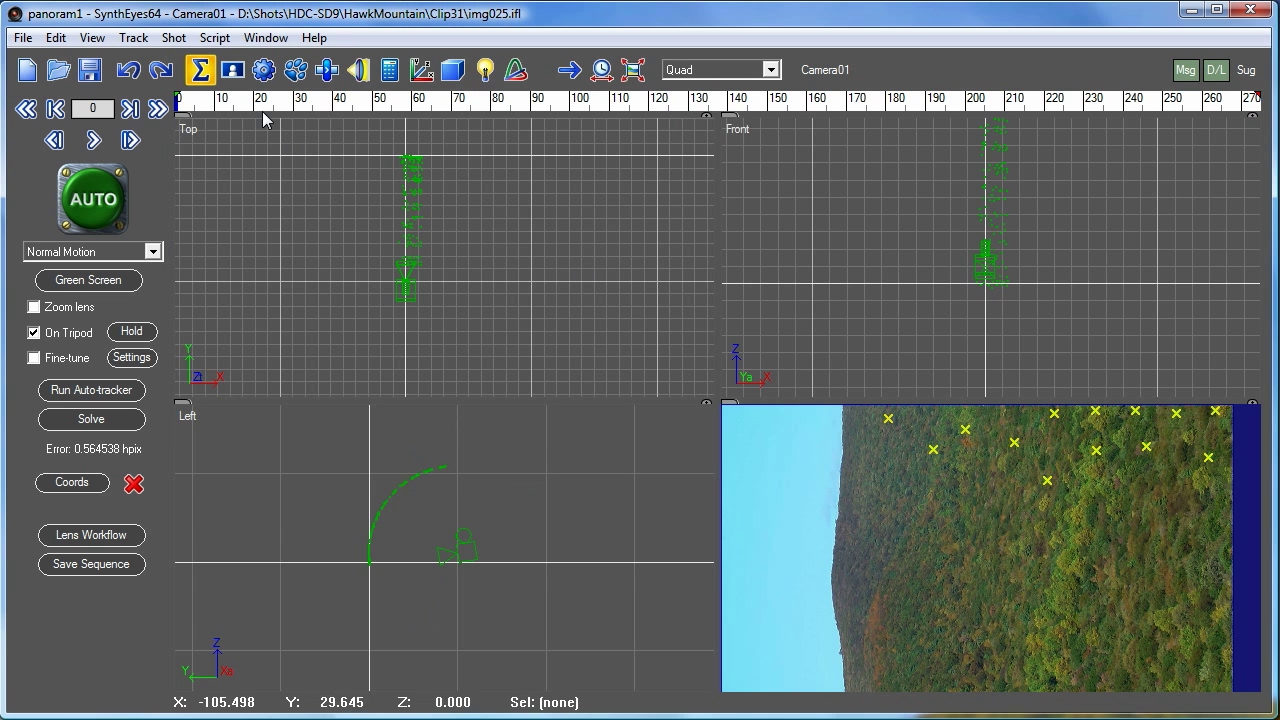
mouse_move(232, 100)
mouse_down()
mouse_move(923, 160)
mouse_move(1266, 222)
mouse_move(241, 220)
mouse_move(886, 251)
mouse_move(1268, 244)
mouse_move(409, 217)
mouse_move(1234, 160)
mouse_move(175, 207)
mouse_up()
- Create a cylinder around the camera in the Left view, sized about 189.2 by 189.2 by 30.5
click(452, 69)
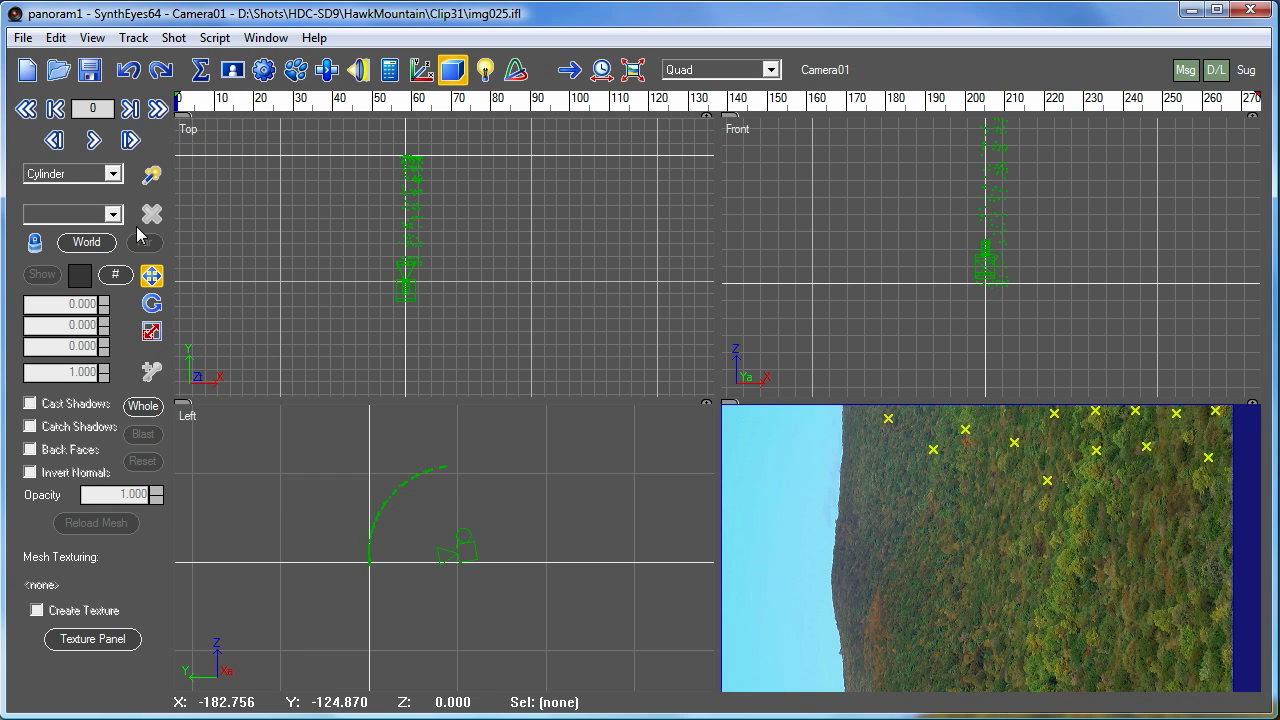
click(151, 177)
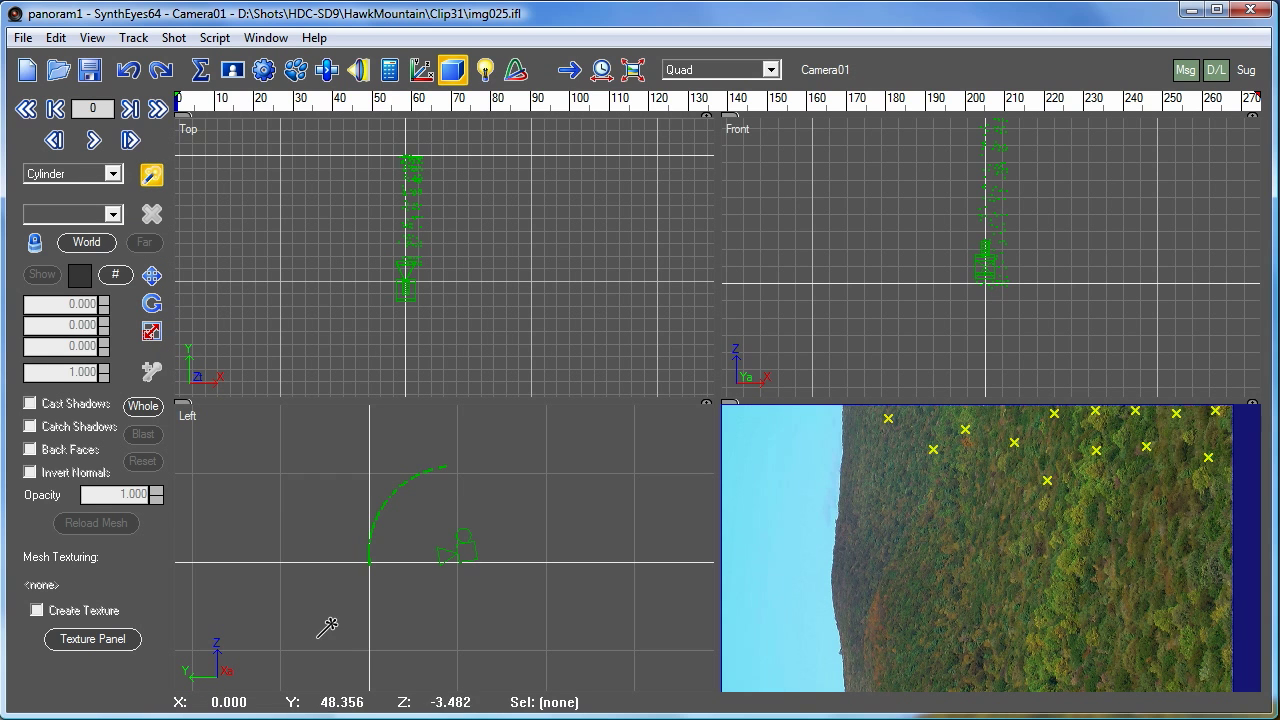
click(455, 556)
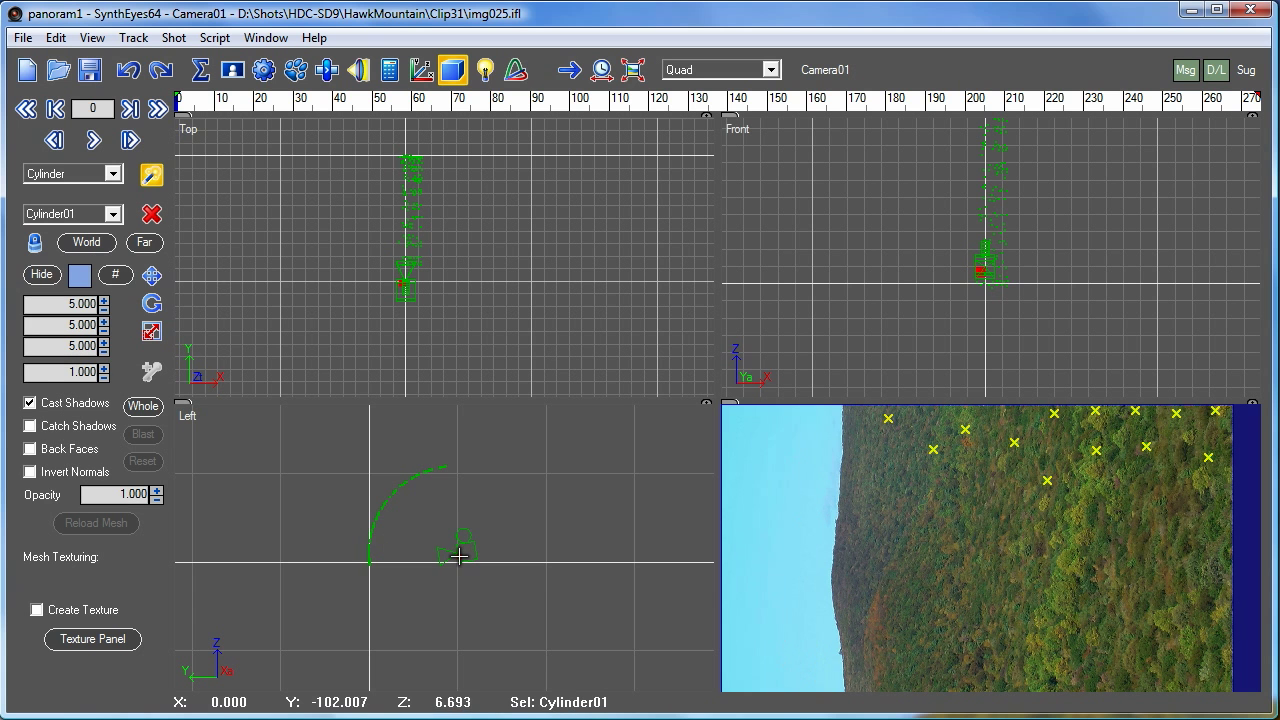
drag(455, 556, 470, 446)
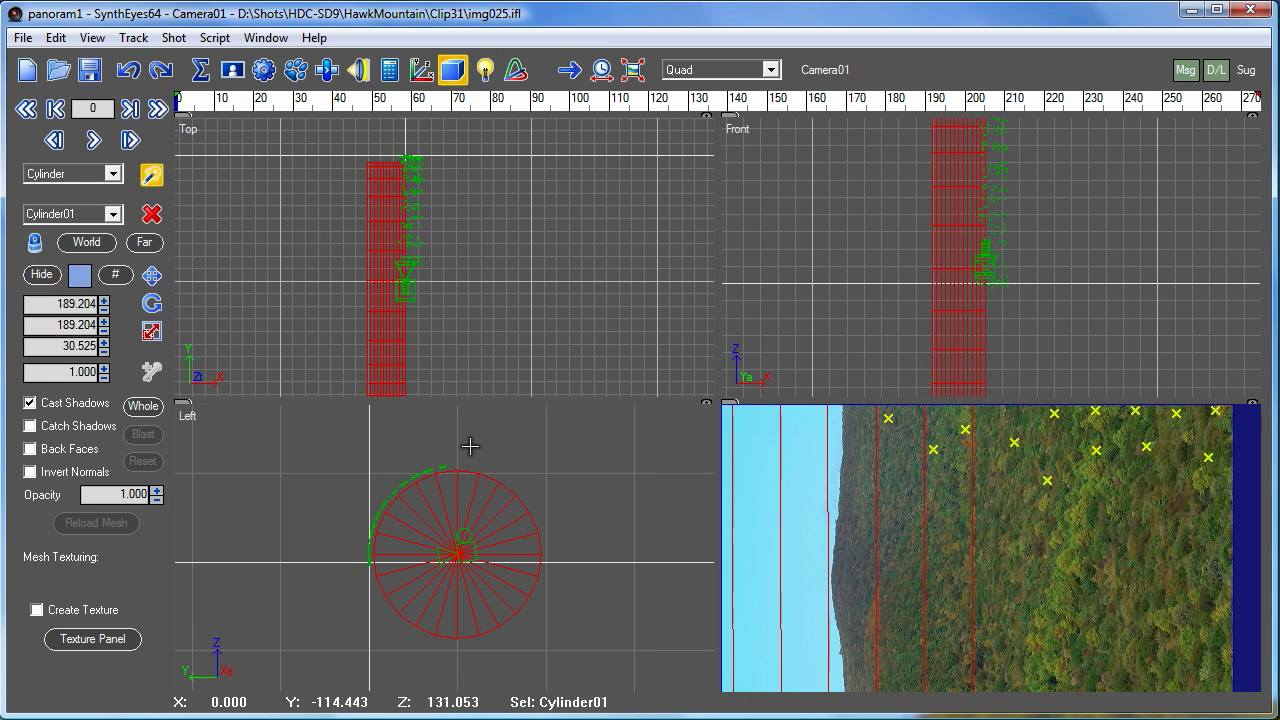
- Move the cylinder to about X 15.9, Y -102.9, Z 9.0 so it is centred on the camera
right_click(271, 223)
mouse_move(490, 233)
click(540, 235)
drag(384, 311, 404, 314)
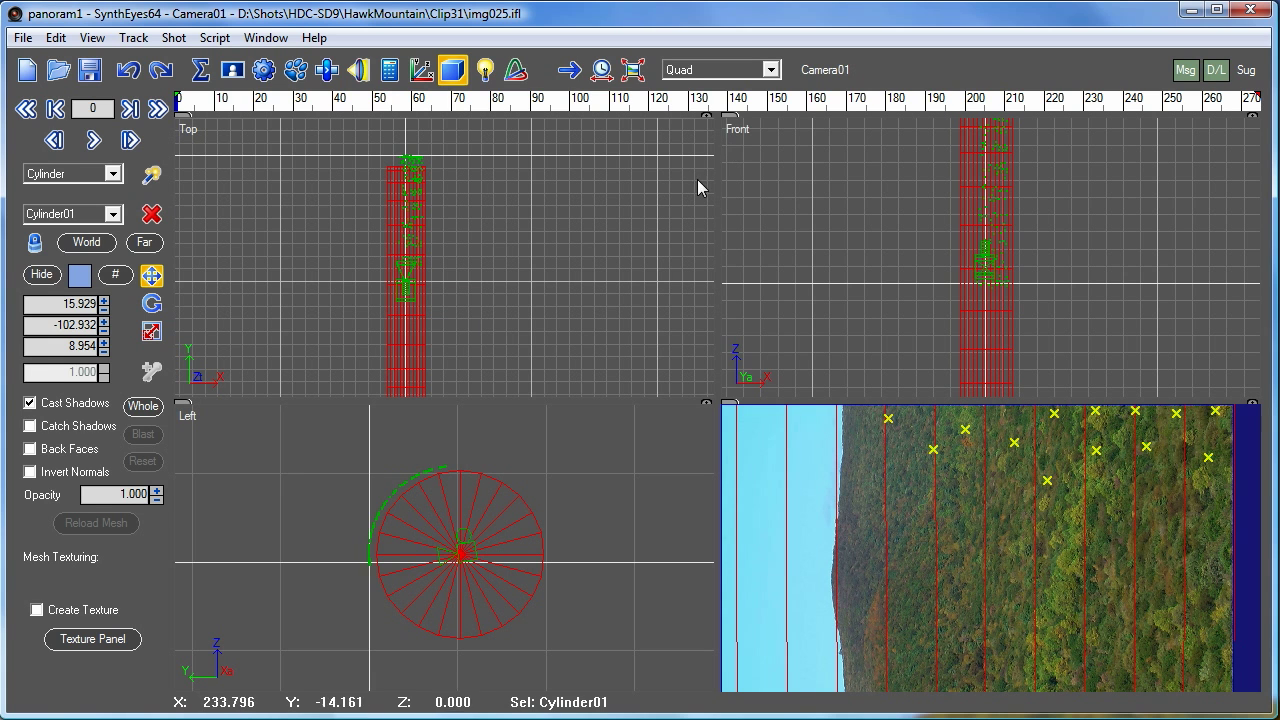
- Check the cylinder's coverage of the image in the camera view across the shot and increase its Z scale to 31.265
scroll(835, 548, down, 2)
middle_drag(823, 526, 860, 531)
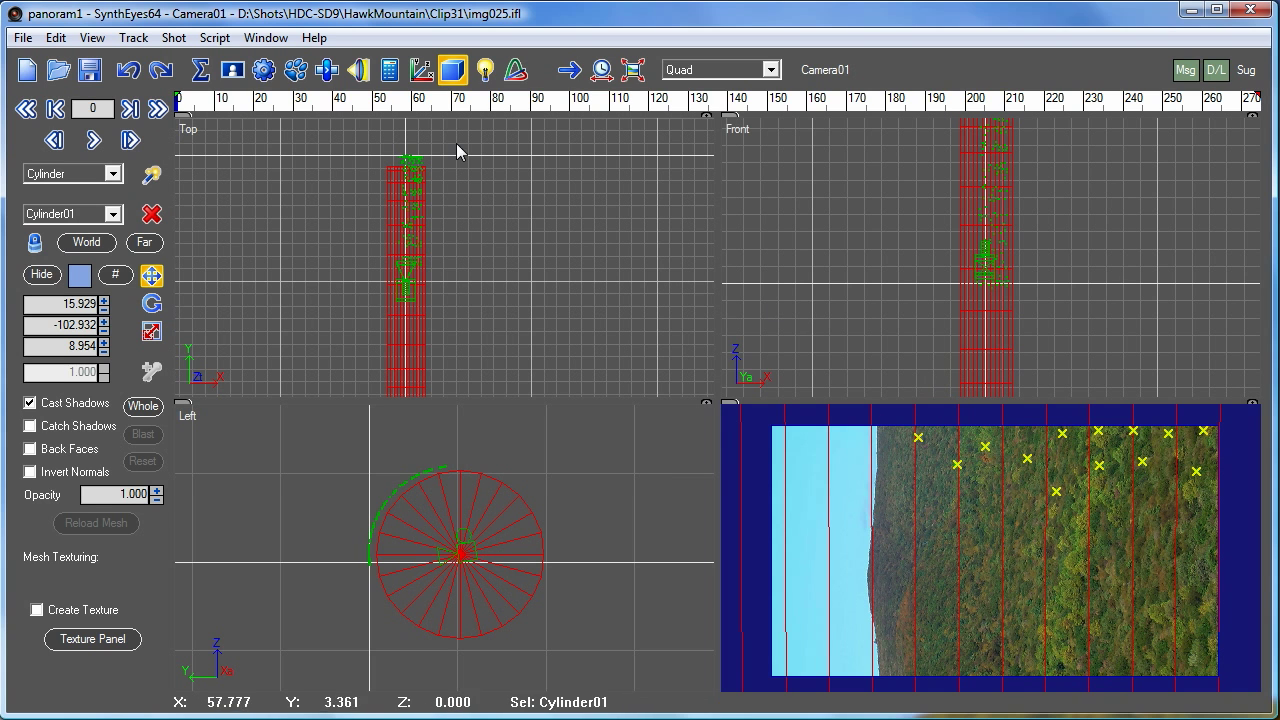
drag(200, 108, 468, 111)
scroll(1050, 553, down, 4)
drag(252, 104, 120, 91)
drag(197, 100, 309, 101)
mouse_move(440, 106)
mouse_down()
mouse_move(623, 106)
mouse_move(678, 128)
mouse_move(889, 157)
mouse_move(1275, 170)
mouse_up()
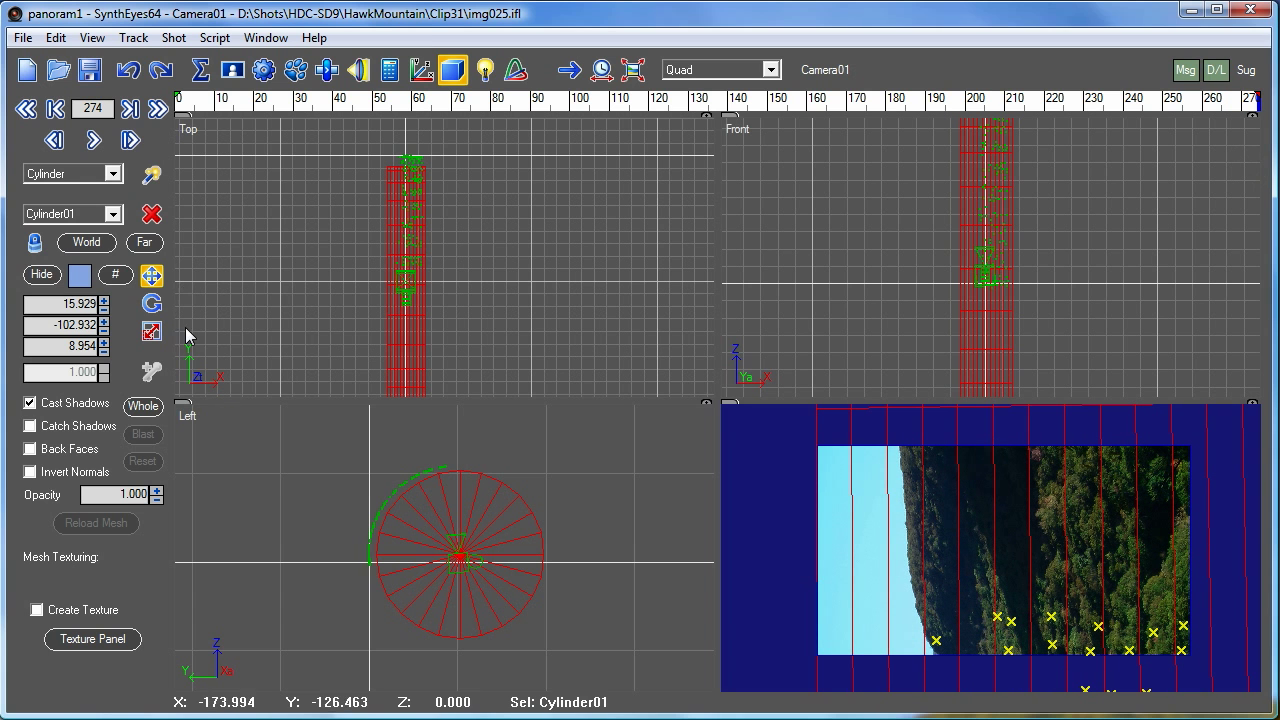
click(152, 334)
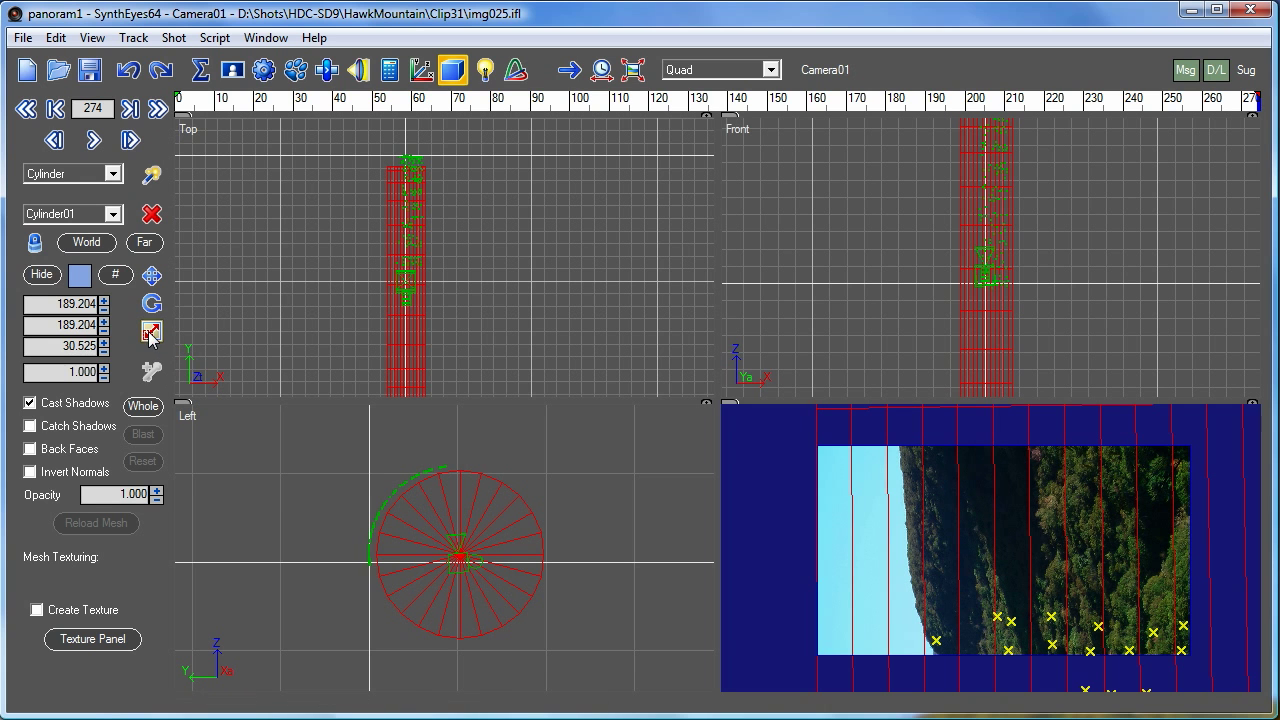
drag(104, 349, 104, 330)
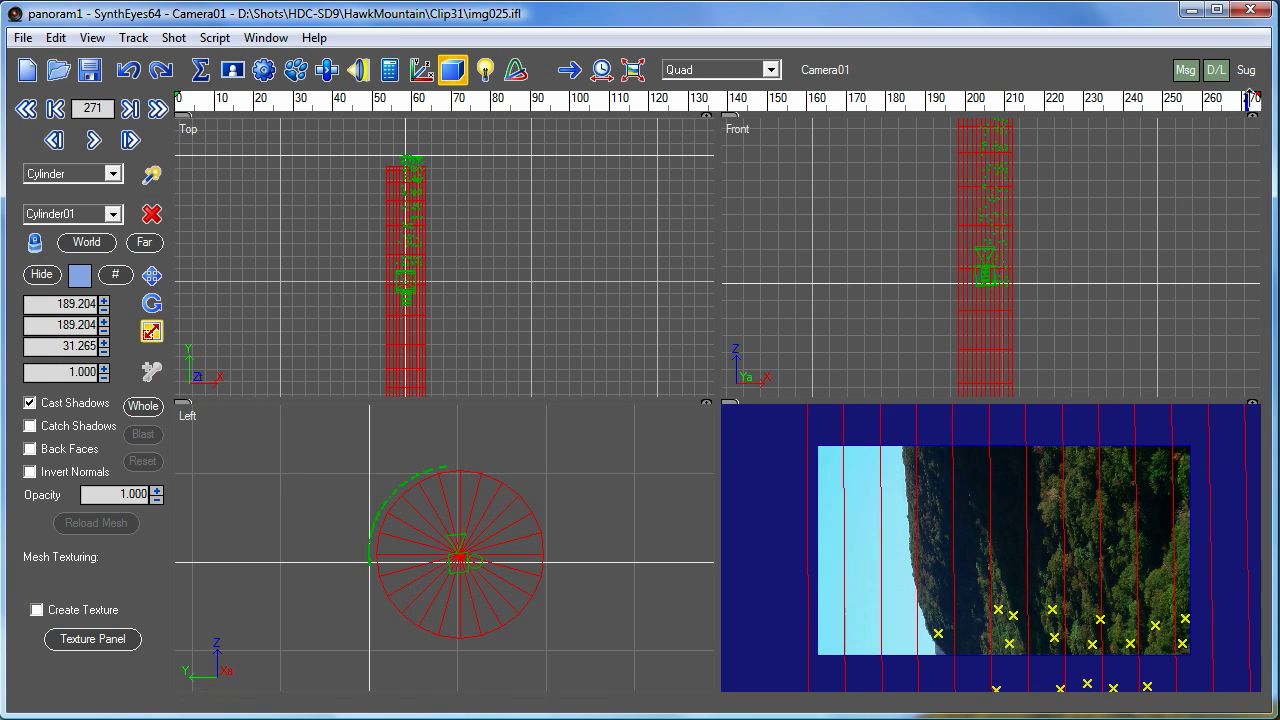
mouse_move(1257, 100)
mouse_down()
mouse_move(799, 86)
mouse_move(152, 14)
mouse_move(866, 62)
mouse_move(1279, 52)
mouse_move(1029, 69)
mouse_move(743, 46)
mouse_move(1279, 60)
mouse_move(1089, 76)
mouse_up()
mouse_move(1259, 74)
mouse_down()
mouse_move(490, 50)
mouse_move(36, 66)
mouse_move(896, 67)
mouse_up()
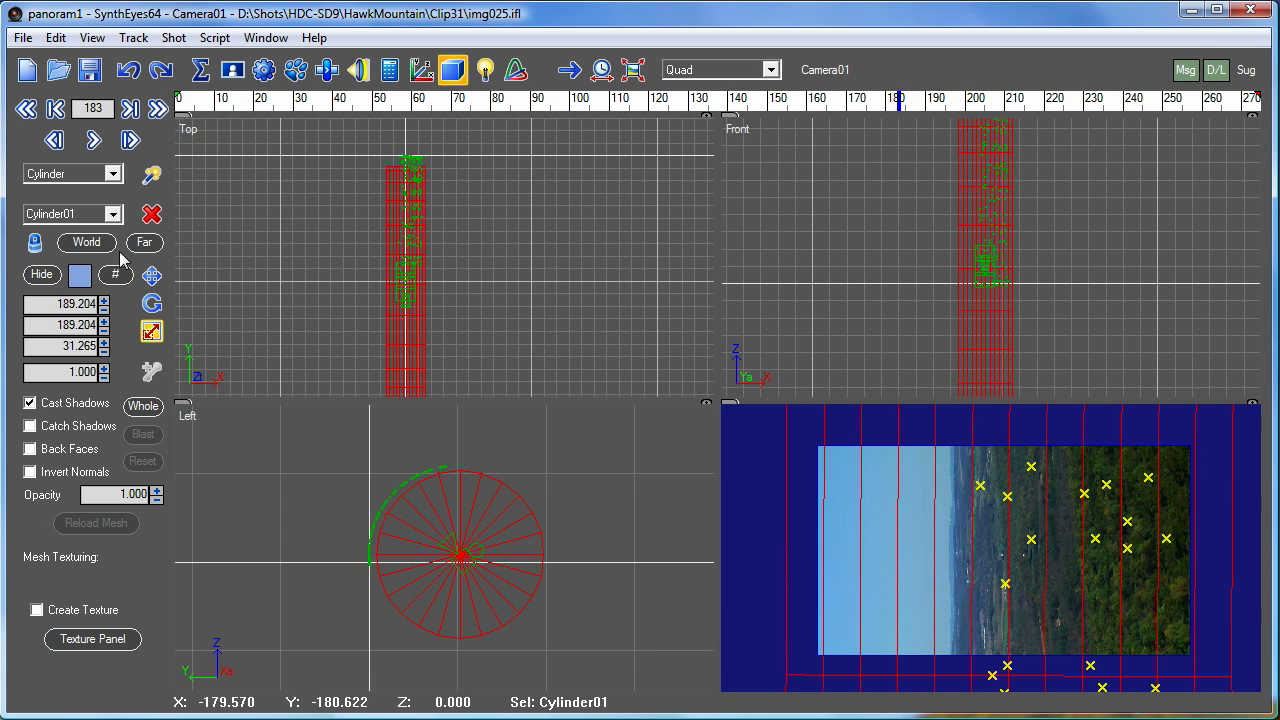
- Set the cylinder's mesh segment counts to 100, 24 and 1, return to frame 0 and save the scene as panoram2
click(119, 282)
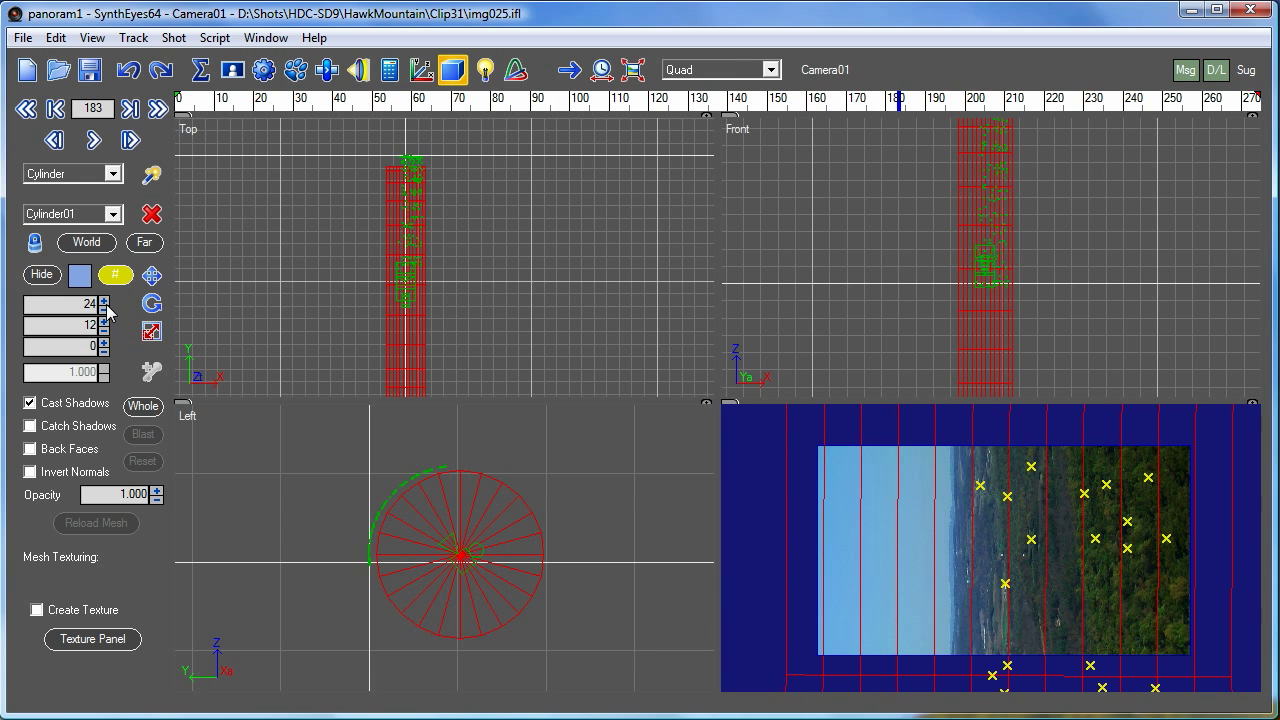
drag(104, 303, 104, 248)
key(BackSpace)
text(8)
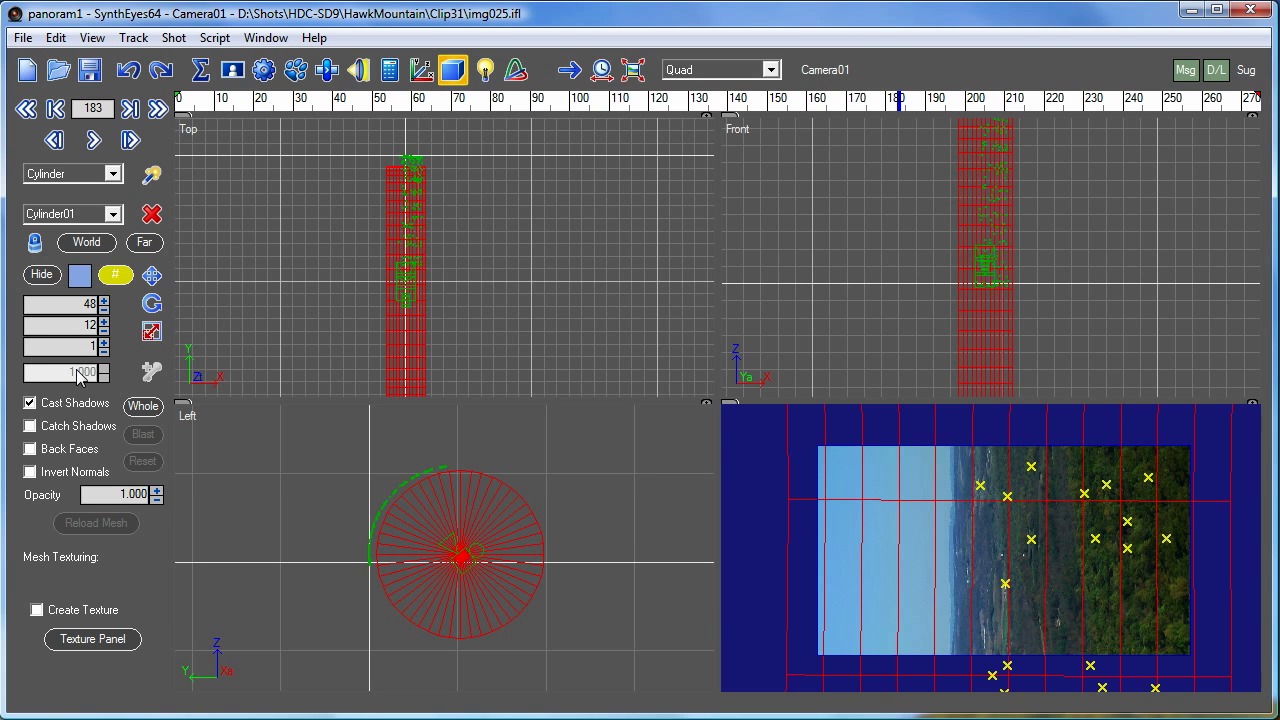
drag(104, 325, 104, 315)
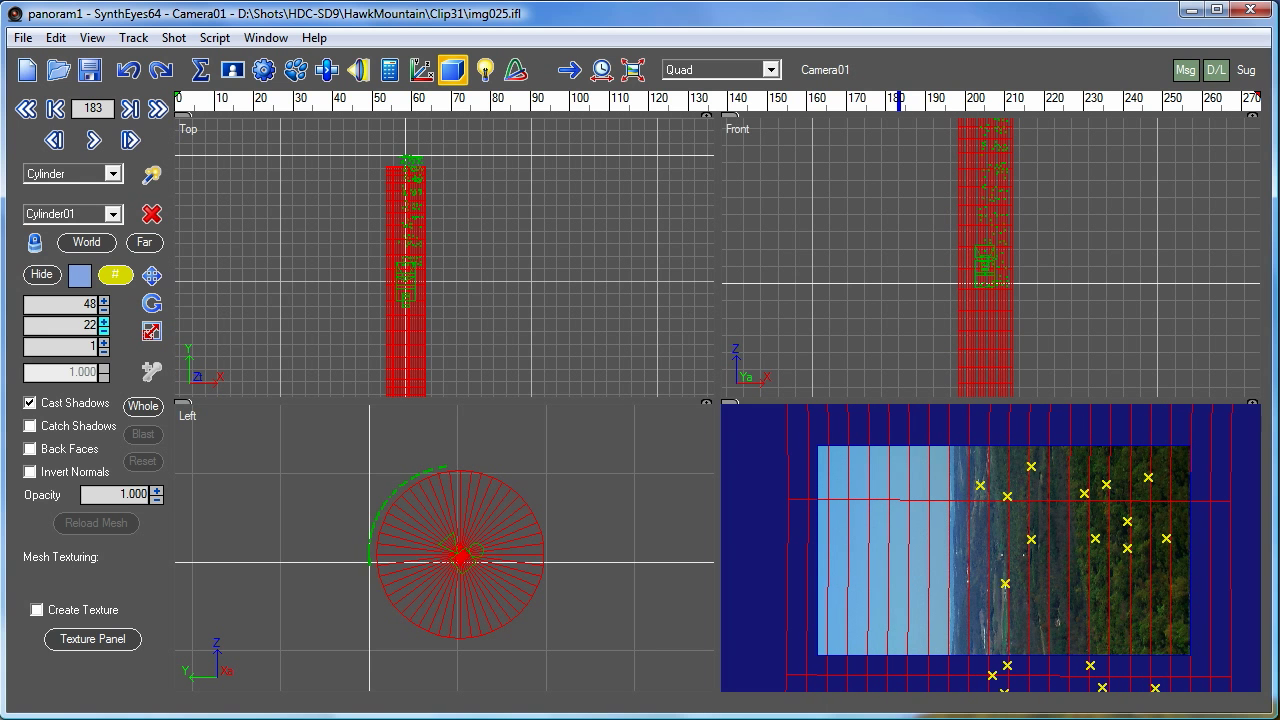
drag(104, 315, 104, 313)
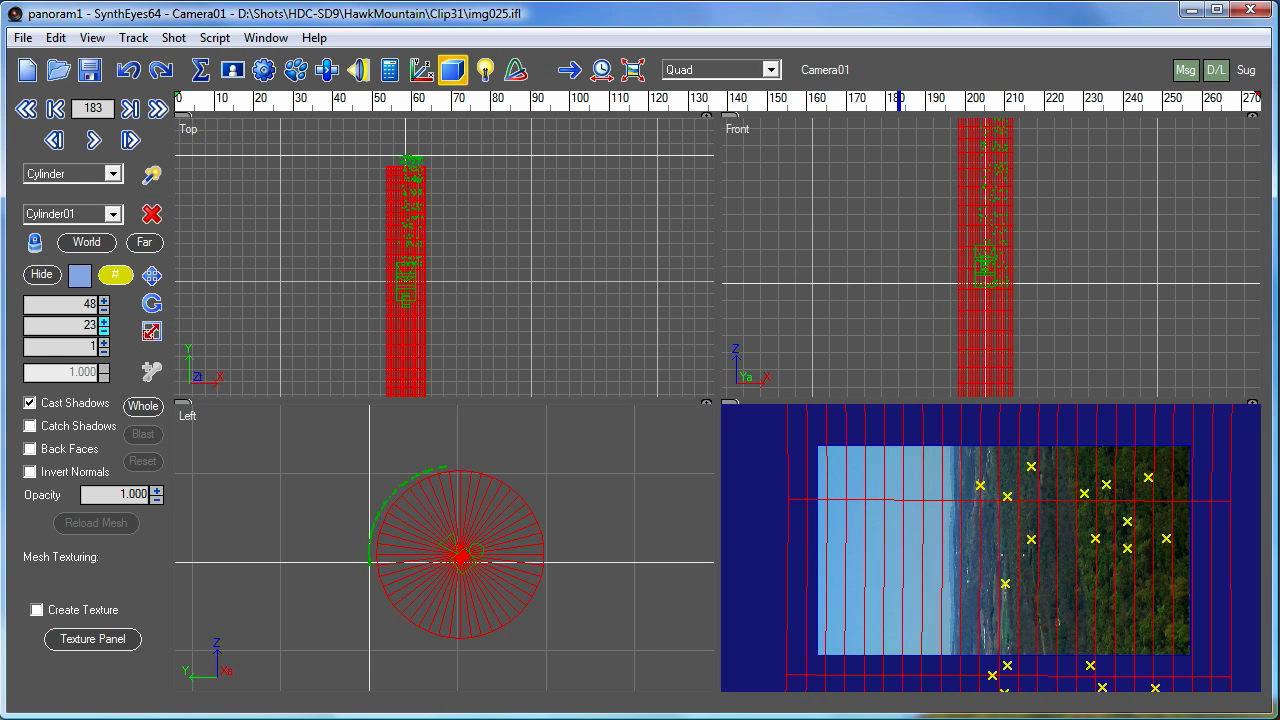
key(BackSpace)
text(4)
drag(104, 305, 103, 248)
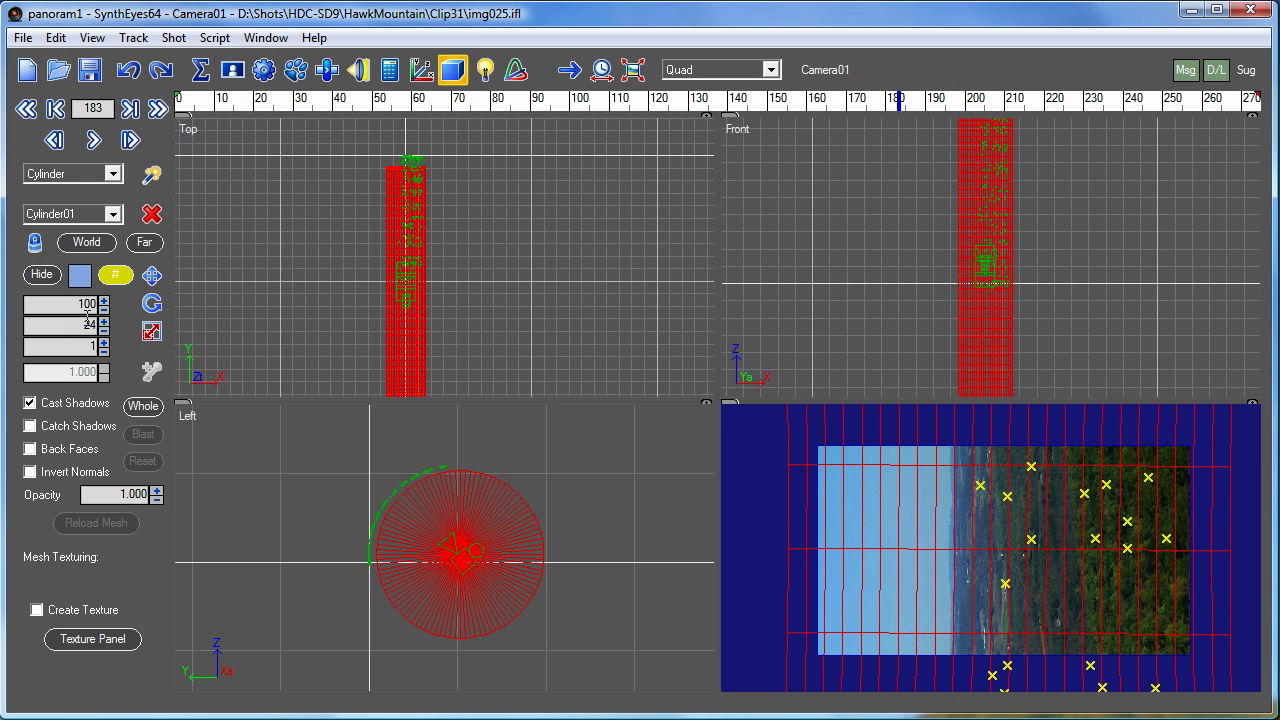
mouse_move(225, 108)
mouse_down()
mouse_move(500, 115)
mouse_move(782, 180)
mouse_move(1255, 180)
mouse_move(826, 203)
mouse_move(168, 137)
mouse_up()
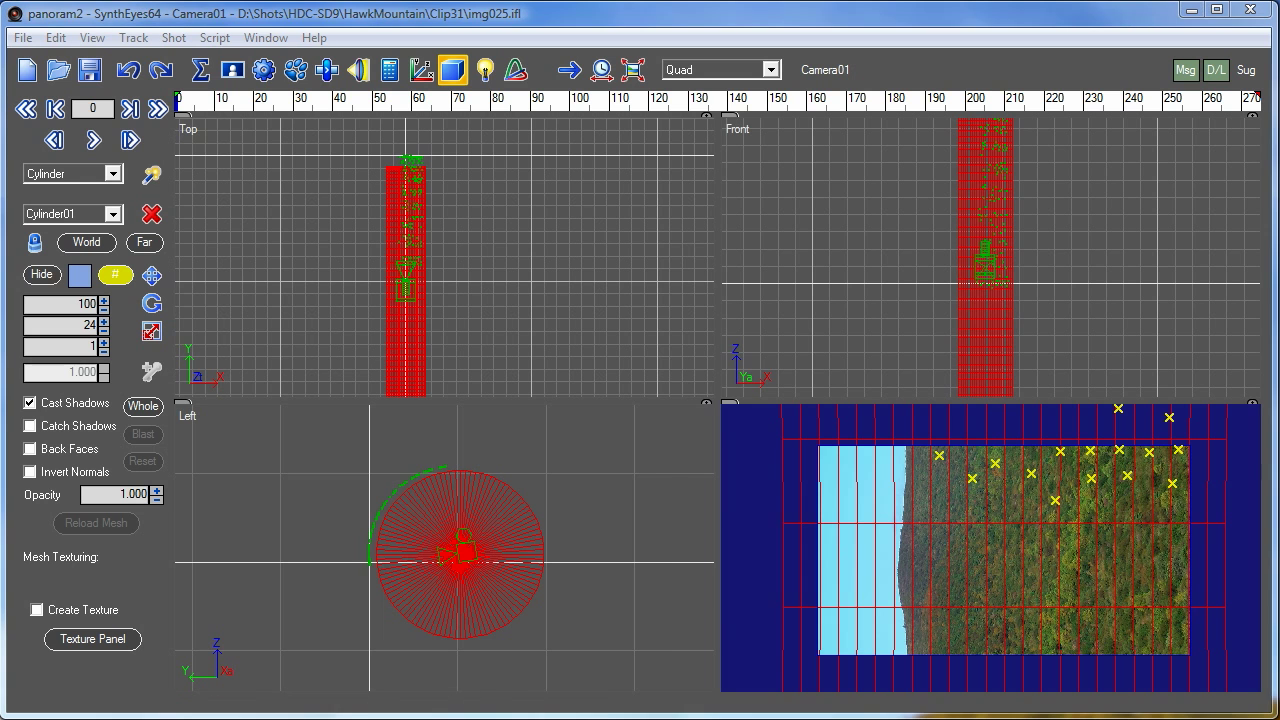
- Switch to the Perspective view and frame it on the selected cylinder
click(705, 74)
click(695, 114)
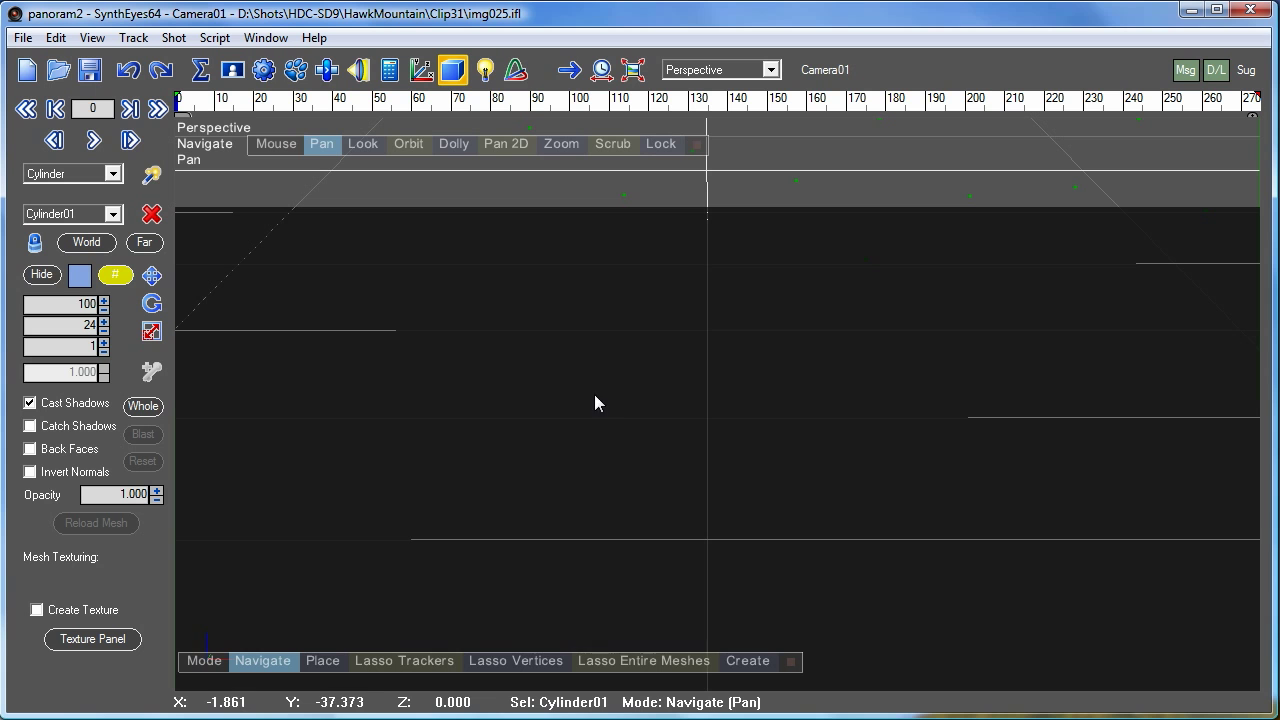
right_click(529, 268)
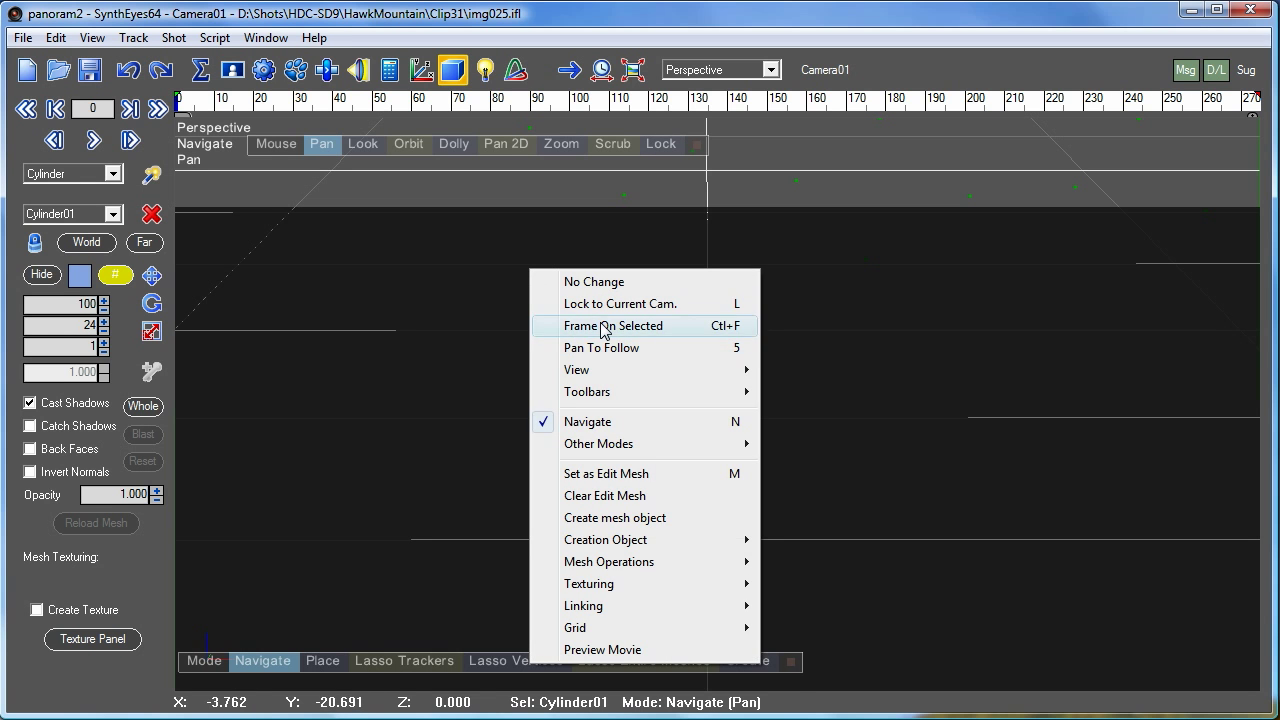
click(605, 326)
right_click(558, 276)
click(606, 331)
- Set the perspective view's far clip distance to 10000 in the scene settings
right_click(456, 293)
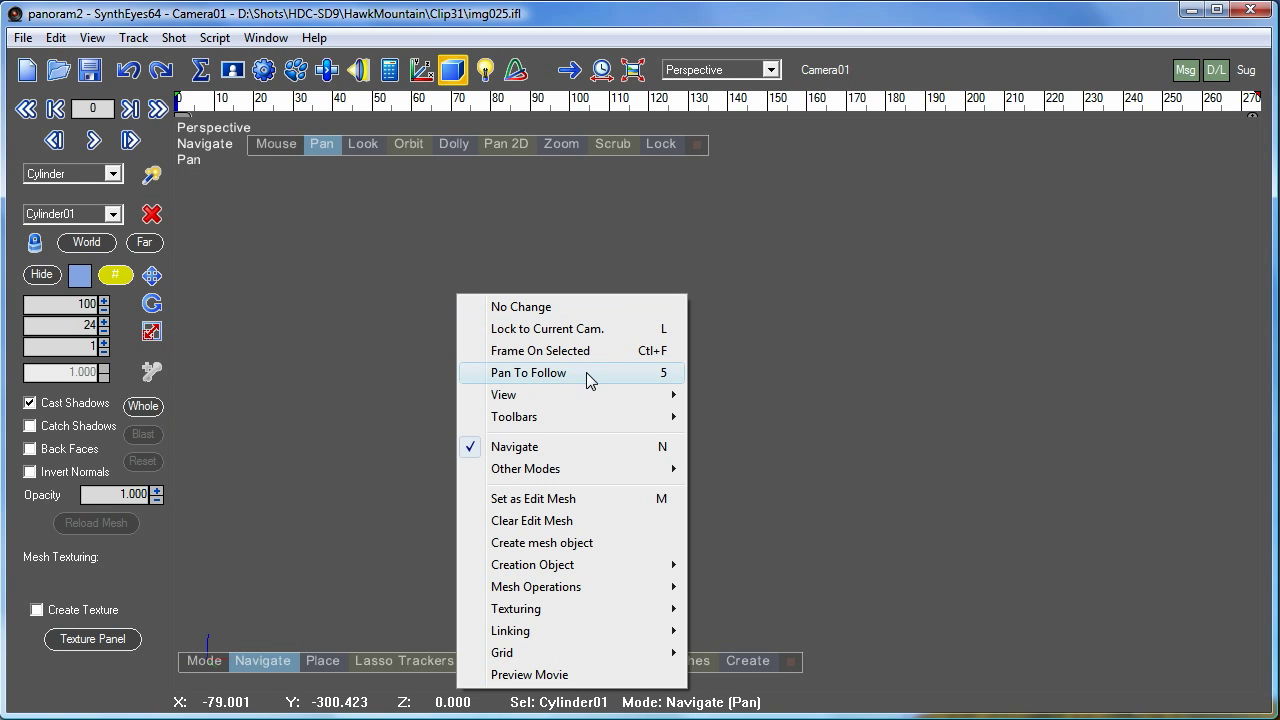
mouse_move(603, 398)
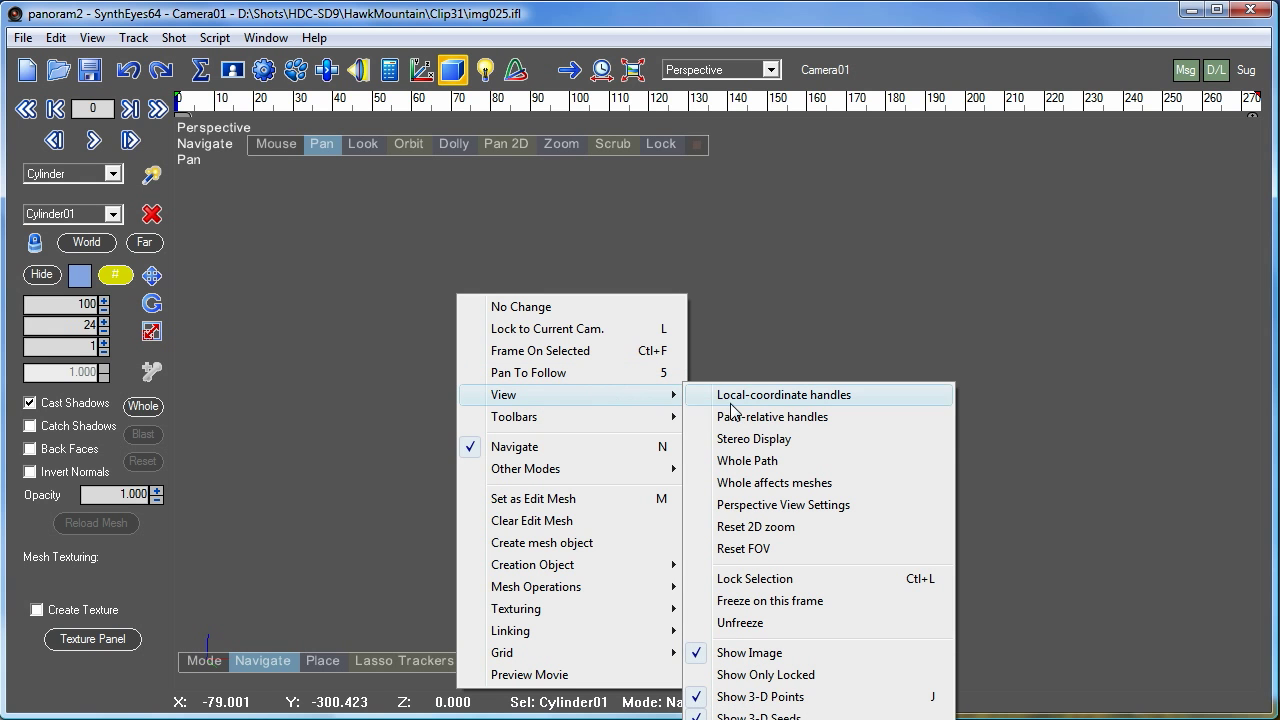
click(785, 505)
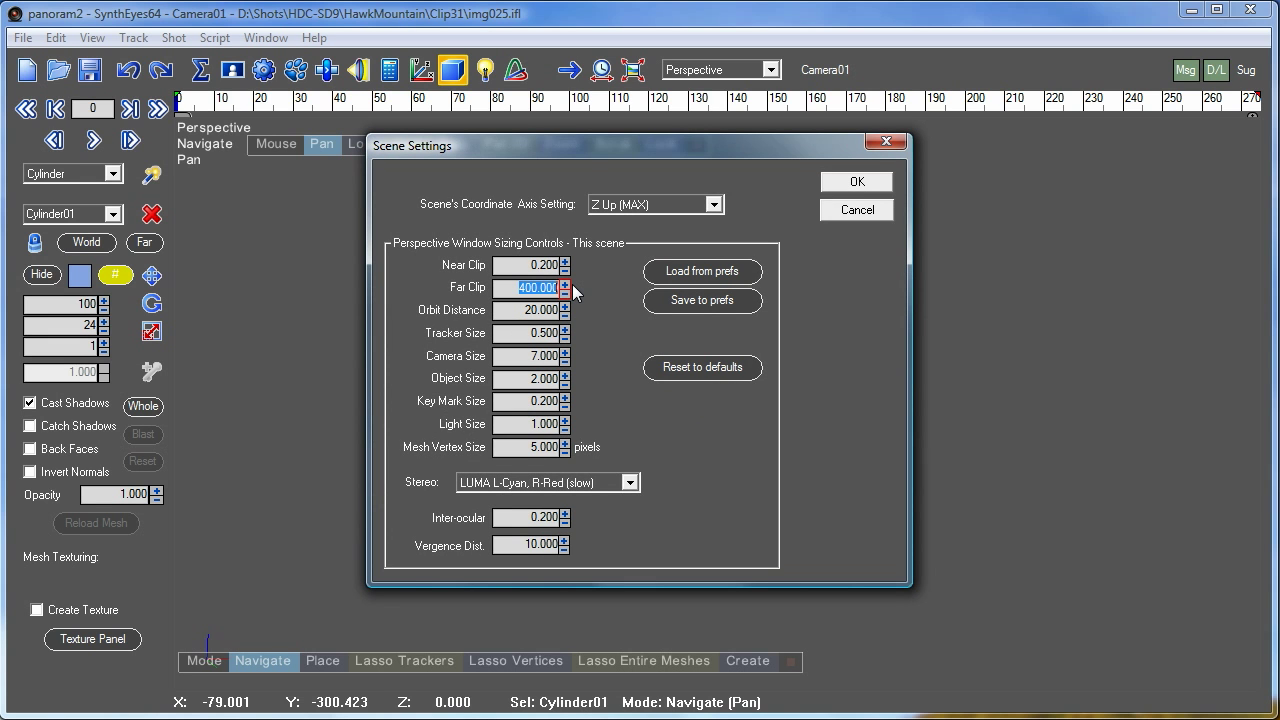
text(10000)
key(Return)
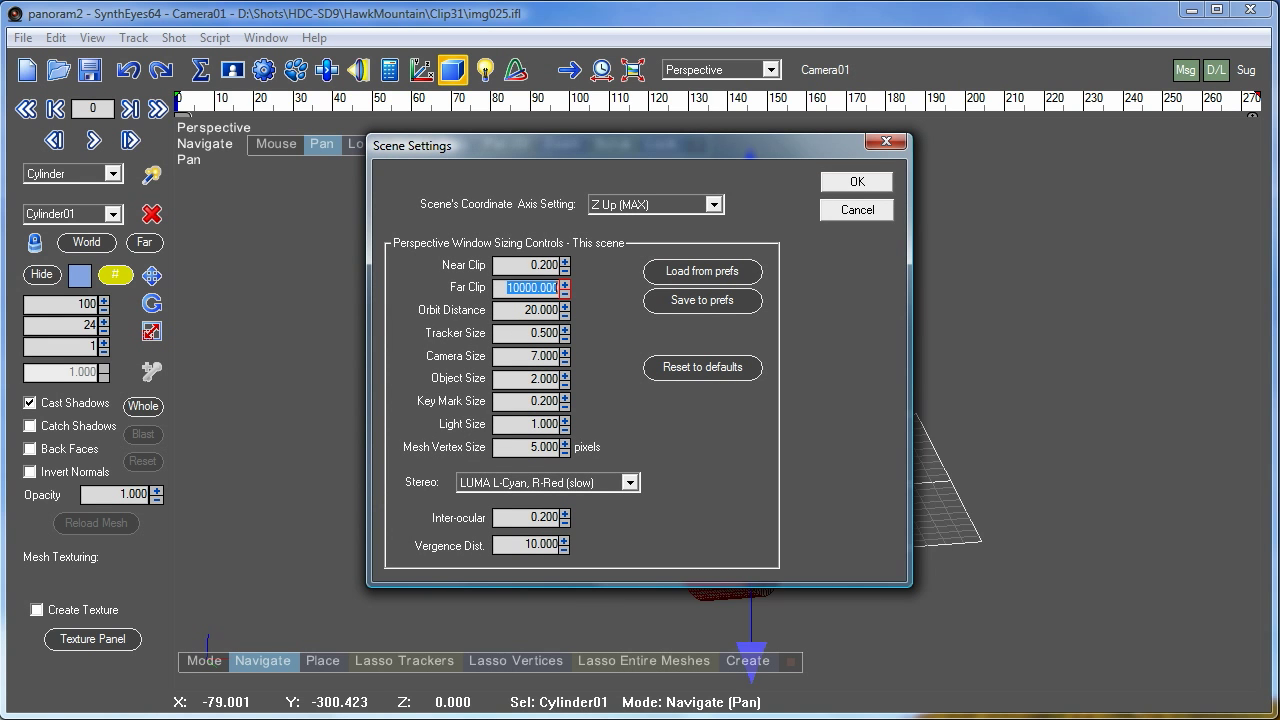
- Accept the scene settings, orbit the perspective view to face the cylinder's end and turn off its shadow casting
click(857, 182)
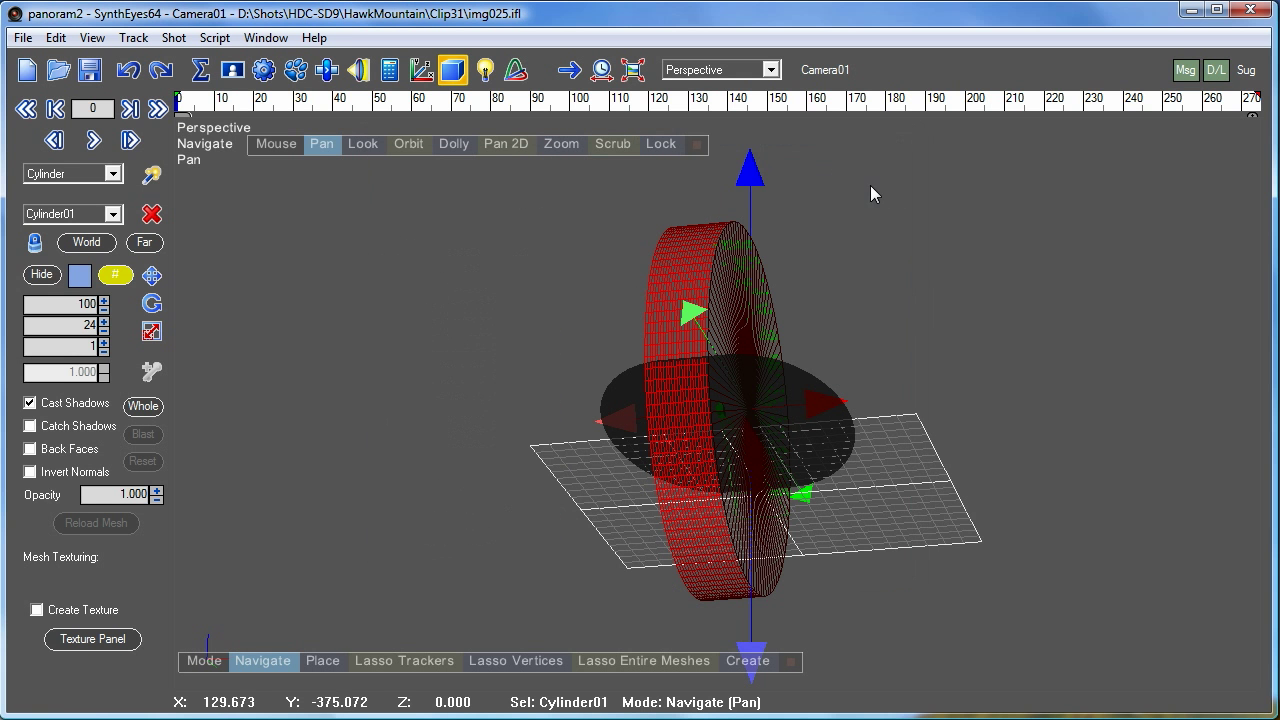
drag(405, 143, 10, 478)
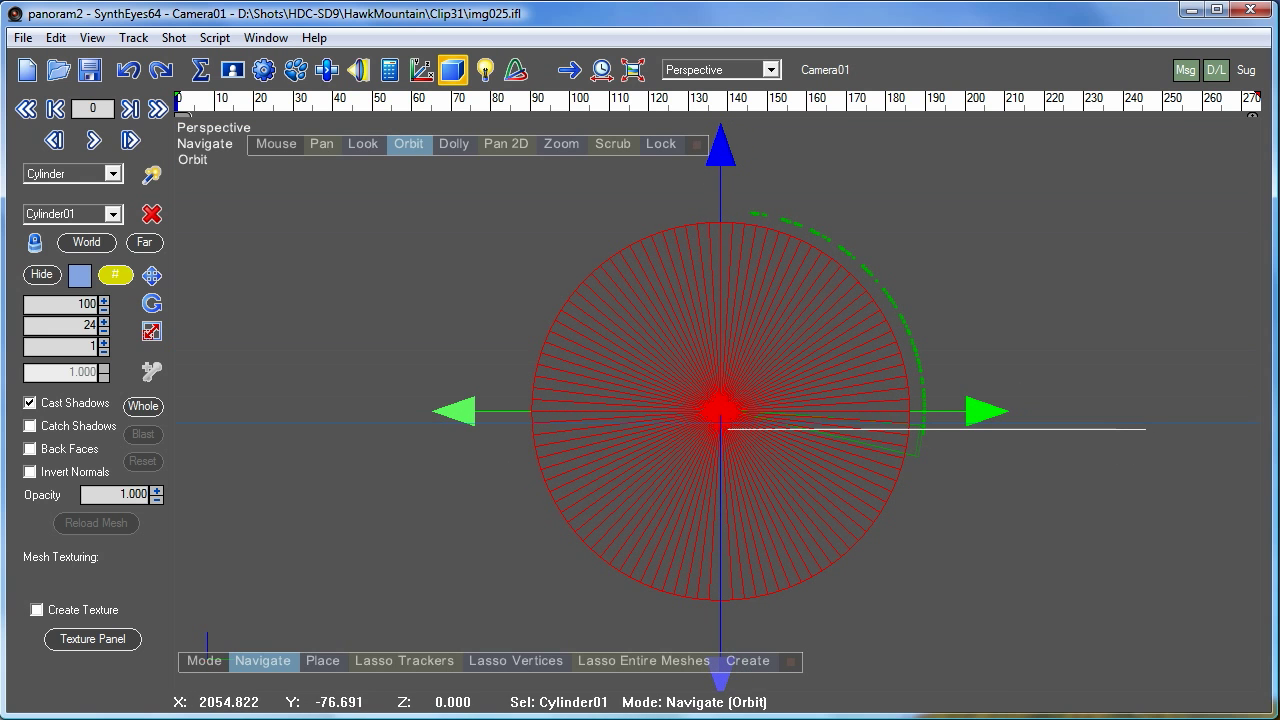
key(p)
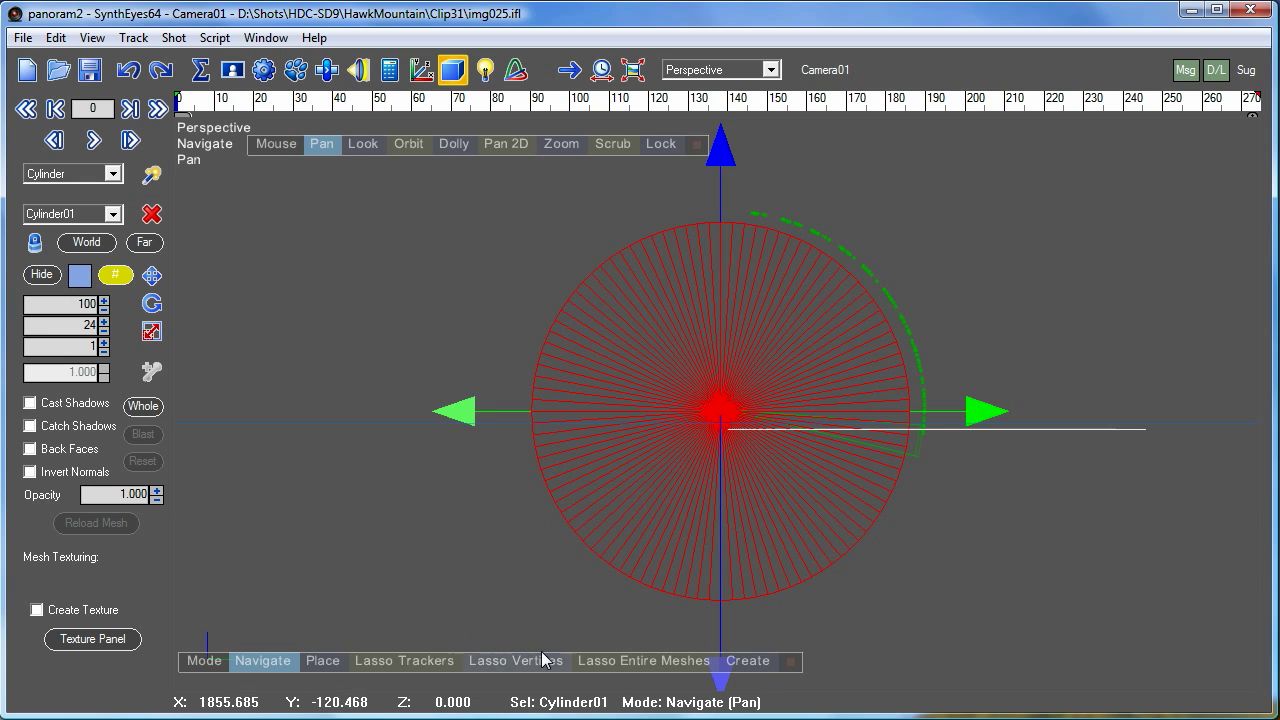
- Make the cylinder the edit mesh in the perspective view
right_click(286, 478)
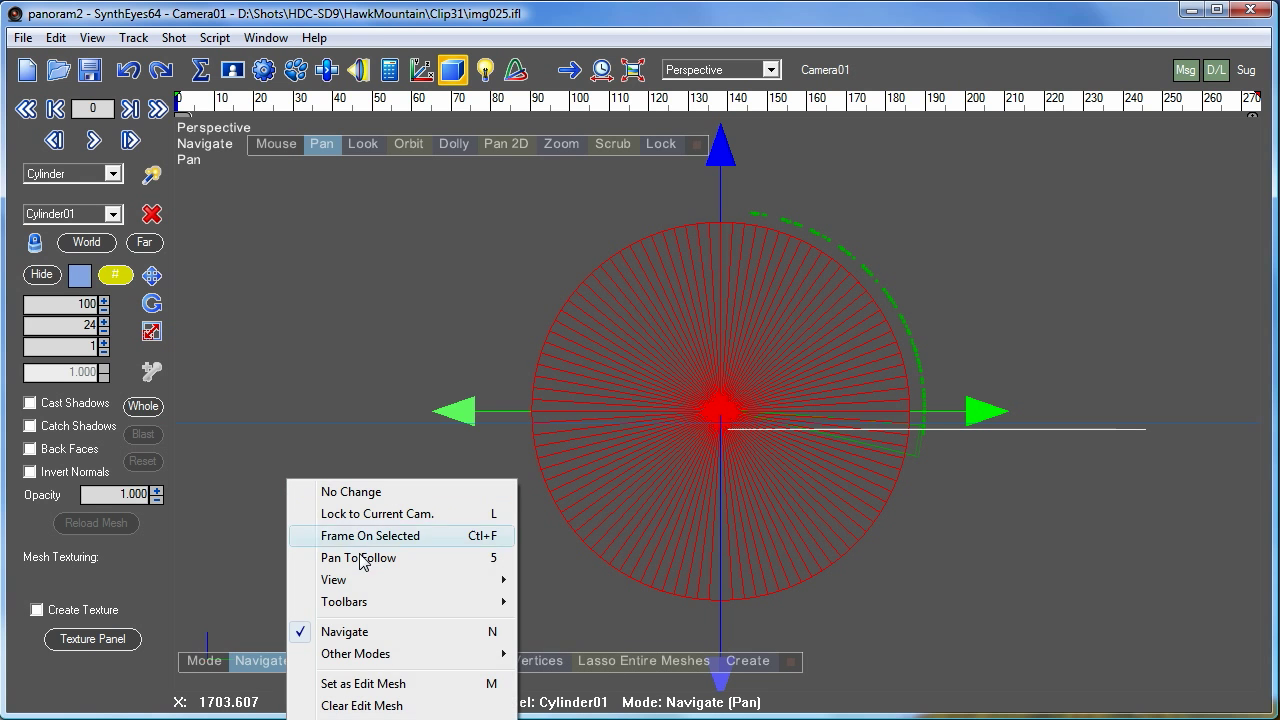
click(311, 258)
right_click(311, 258)
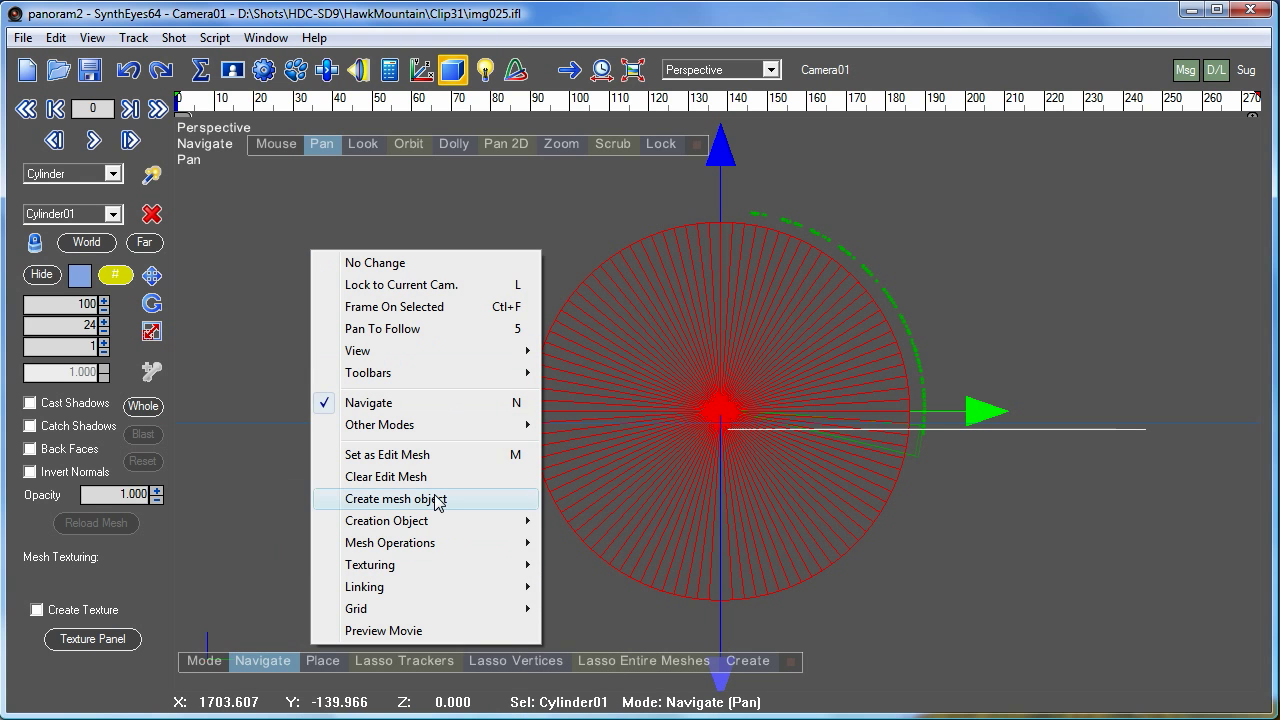
click(428, 462)
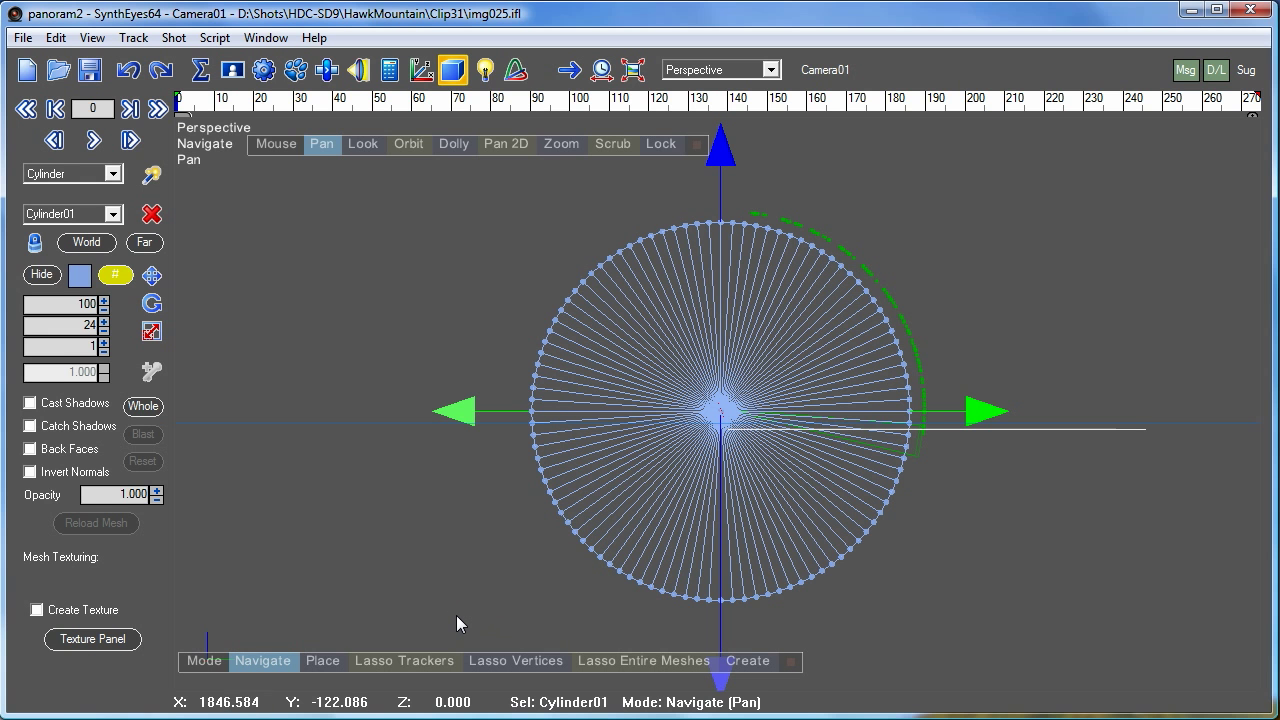
mouse_move(456, 615)
mouse_down()
mouse_move(663, 506)
mouse_move(508, 540)
mouse_move(442, 597)
mouse_up()
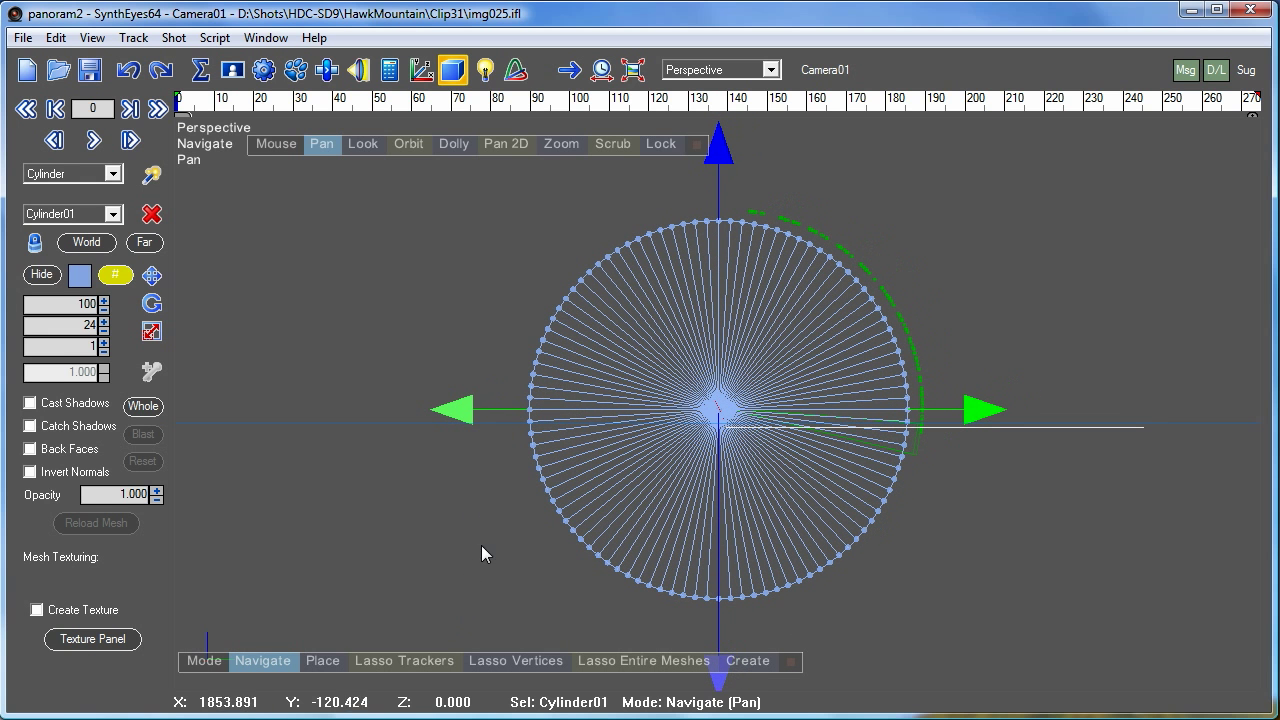
- Switch the perspective view to Lasso Vertices mode and change the selection style to rectangular selections
click(500, 662)
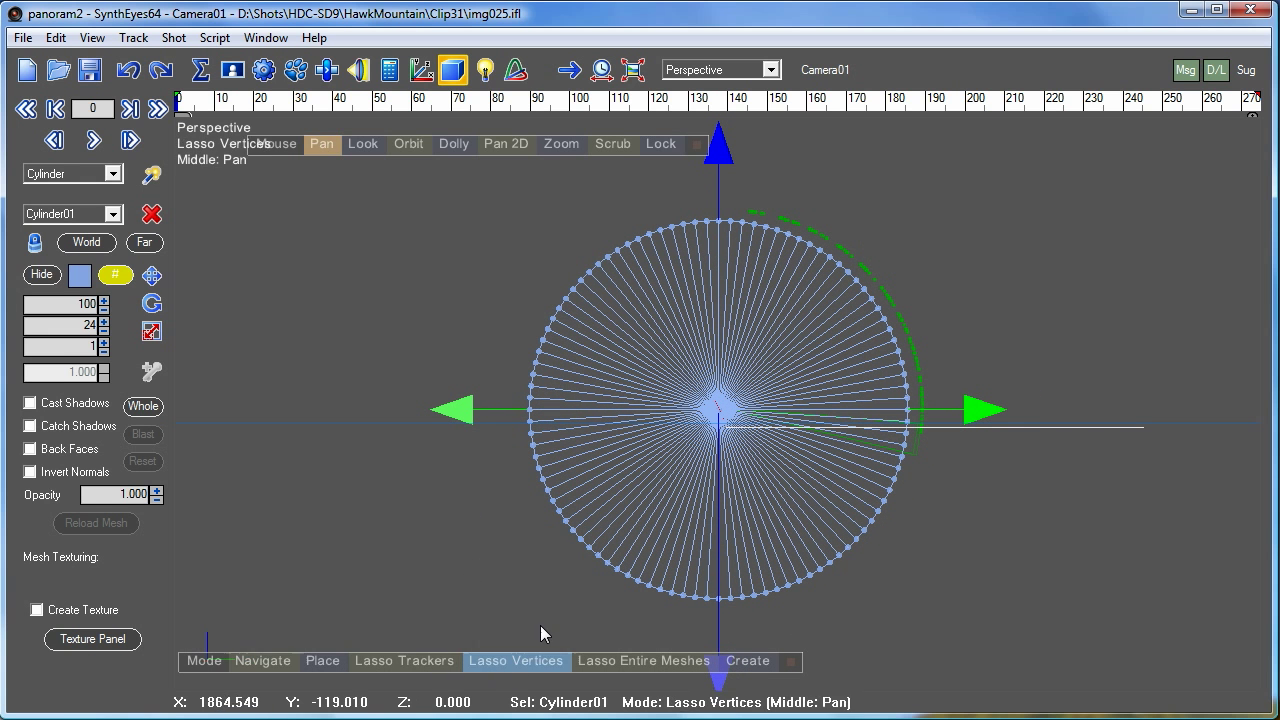
mouse_move(498, 613)
mouse_down()
mouse_move(933, 253)
mouse_move(940, 263)
mouse_up()
right_click(420, 604)
click(252, 188)
click(92, 37)
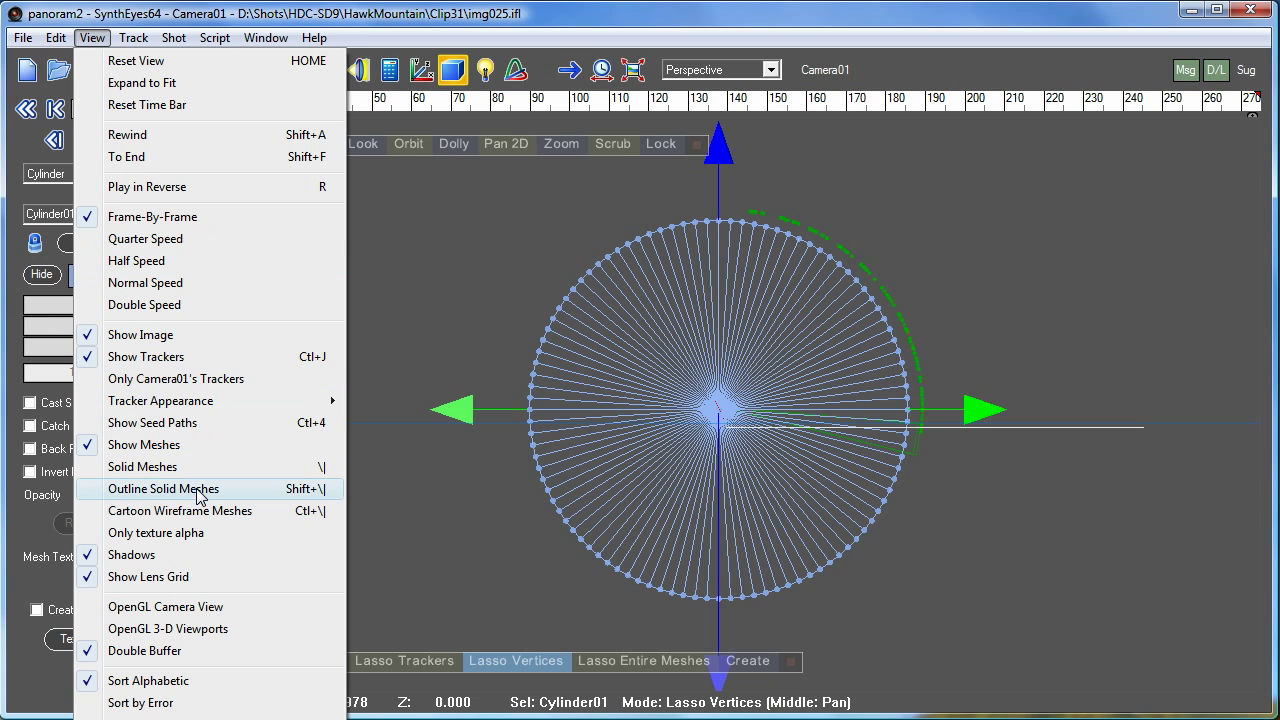
mouse_move(56, 37)
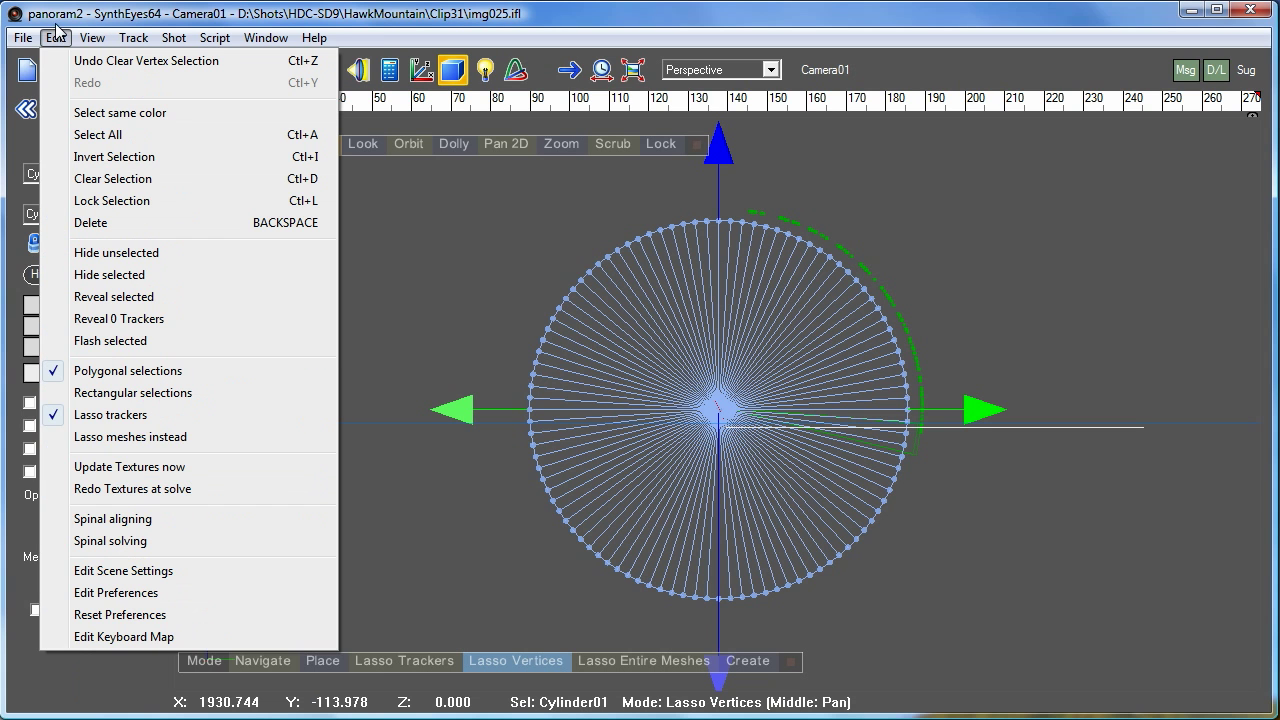
click(128, 393)
- Select all vertices of the cylinder's facing end cap and delete the cap's faces
drag(466, 615, 924, 246)
drag(986, 204, 1010, 180)
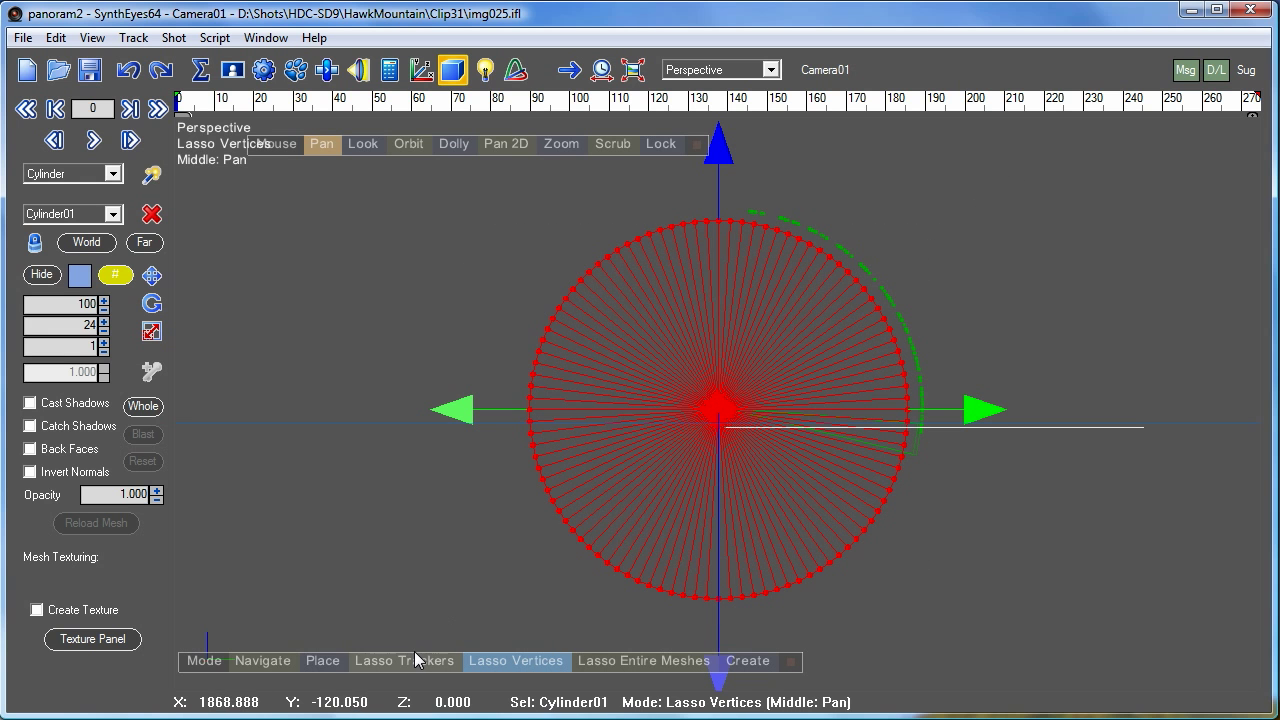
right_click(486, 215)
mouse_move(672, 508)
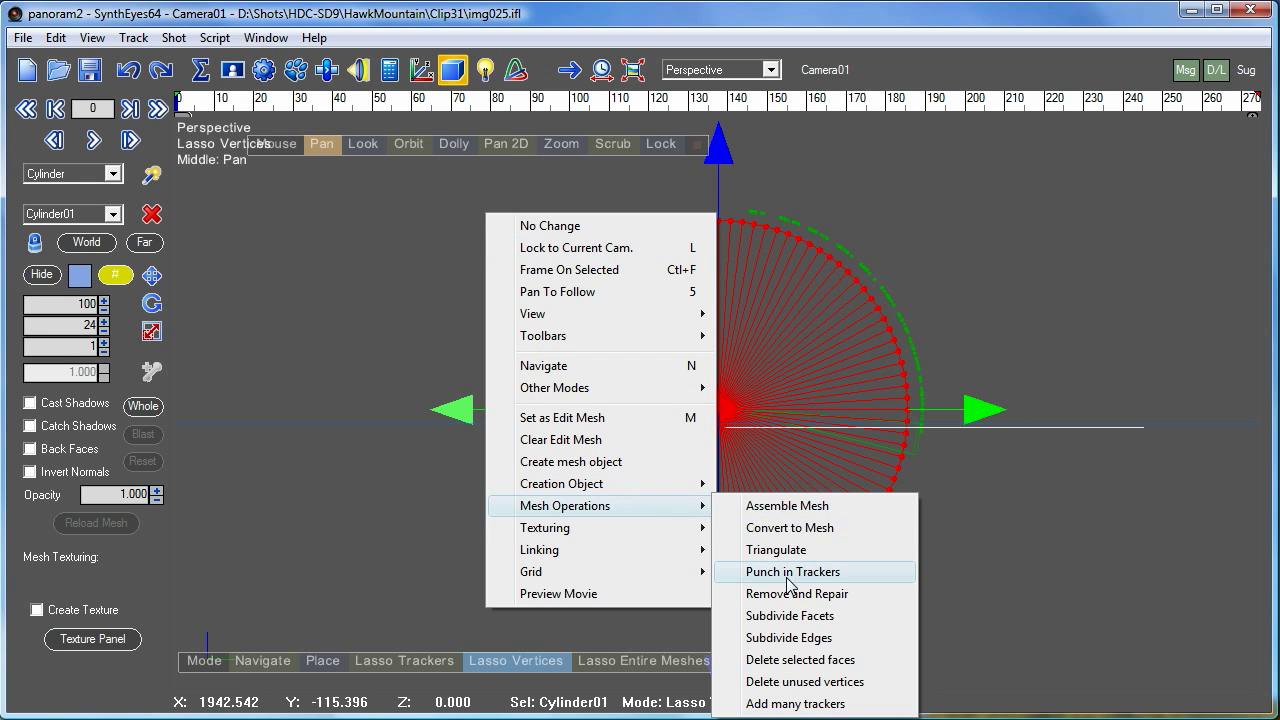
click(806, 660)
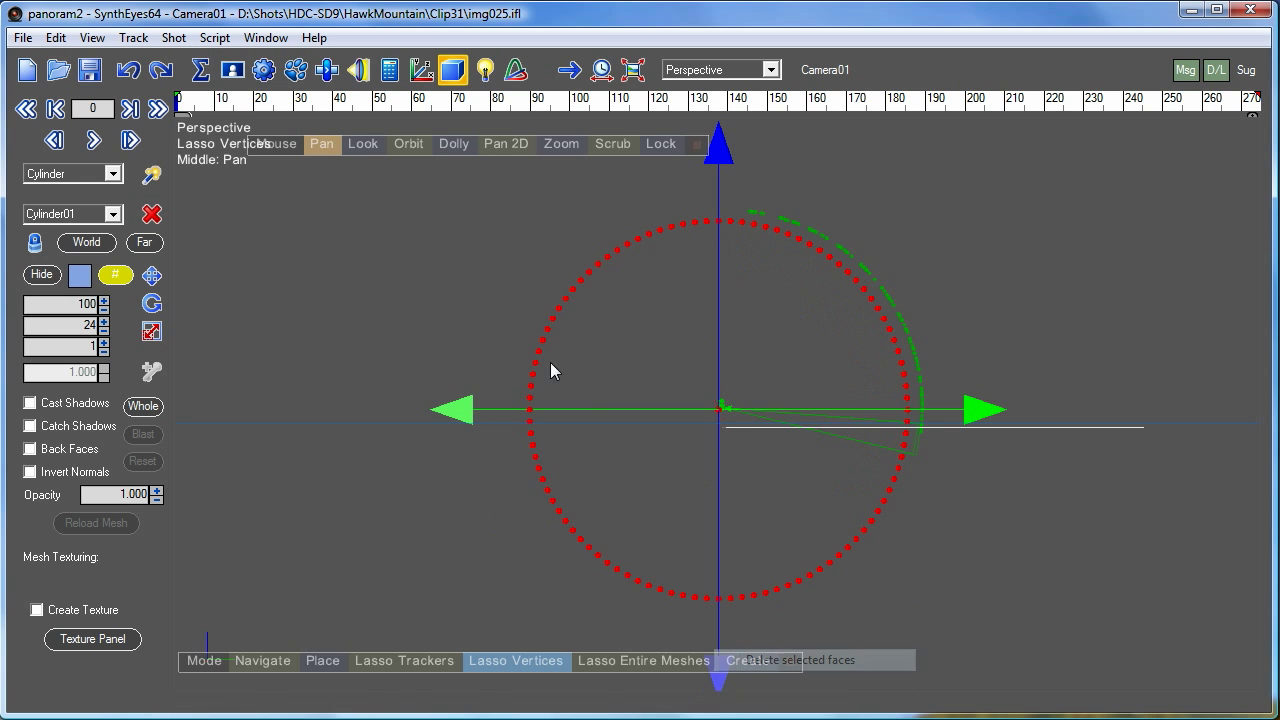
- Show the Mesh toolbar and move it into the empty area beside the cylinder
right_click(357, 207)
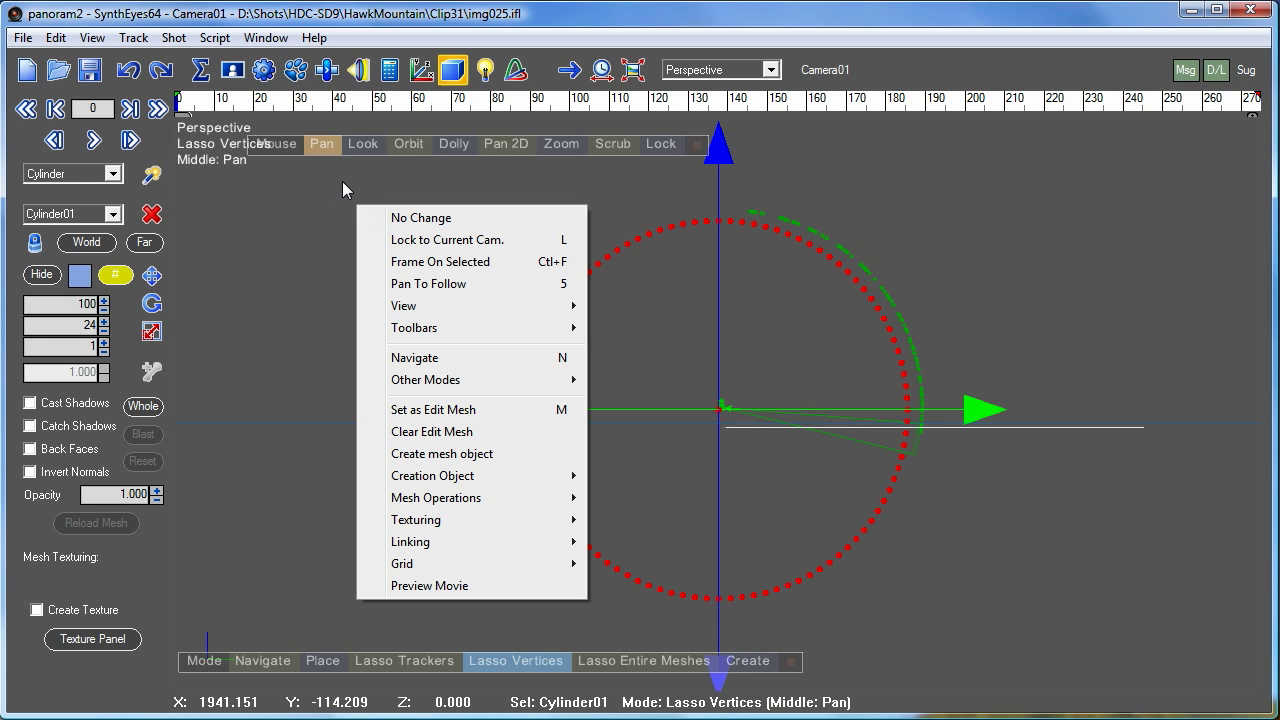
mouse_move(522, 345)
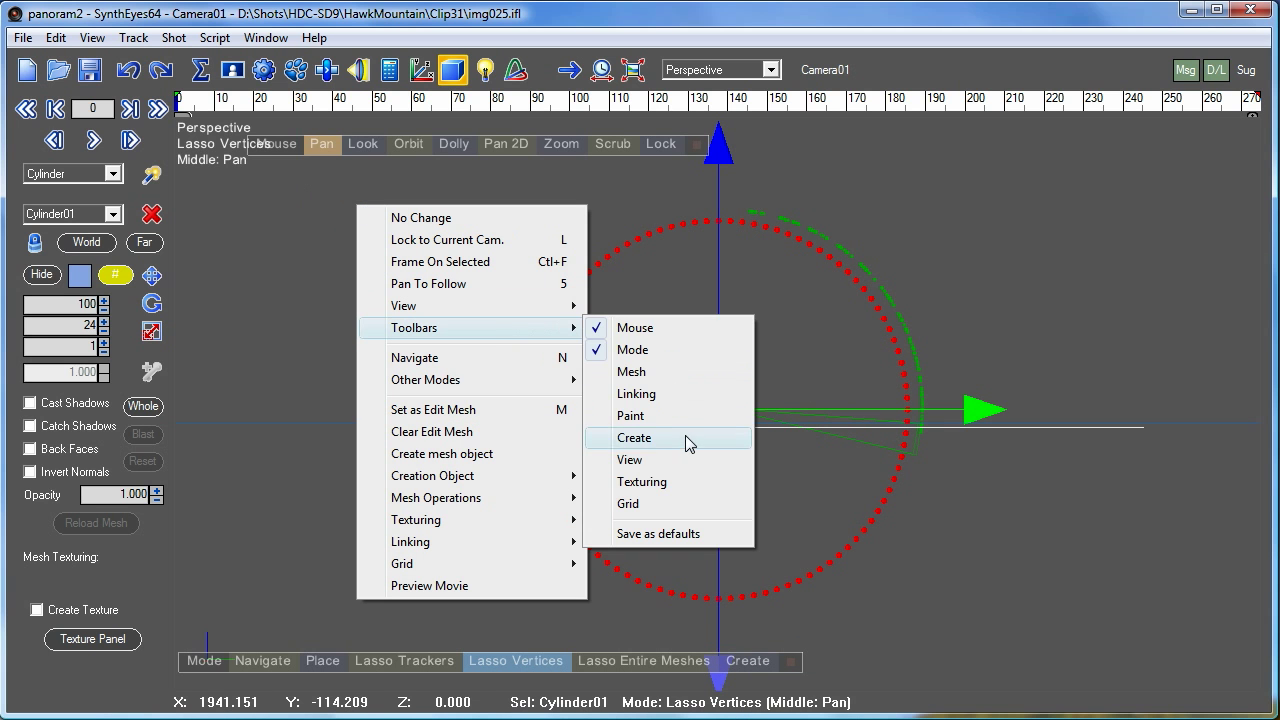
click(681, 373)
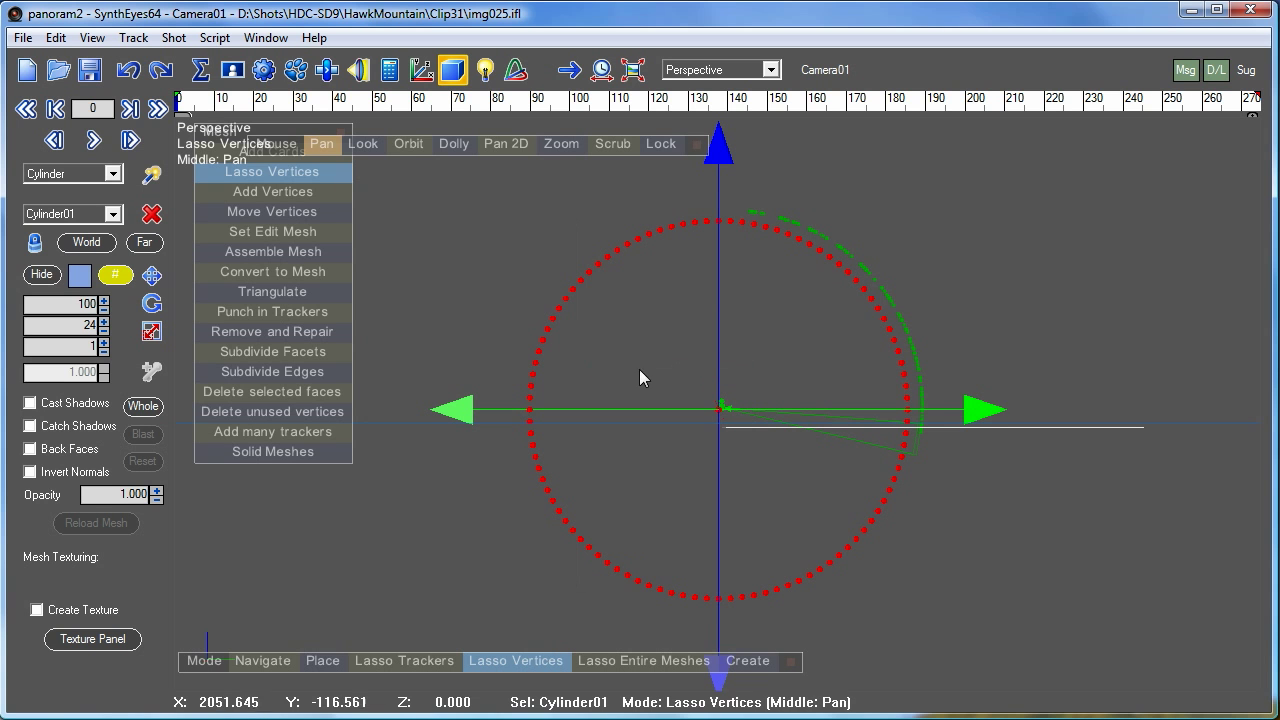
drag(268, 131, 296, 210)
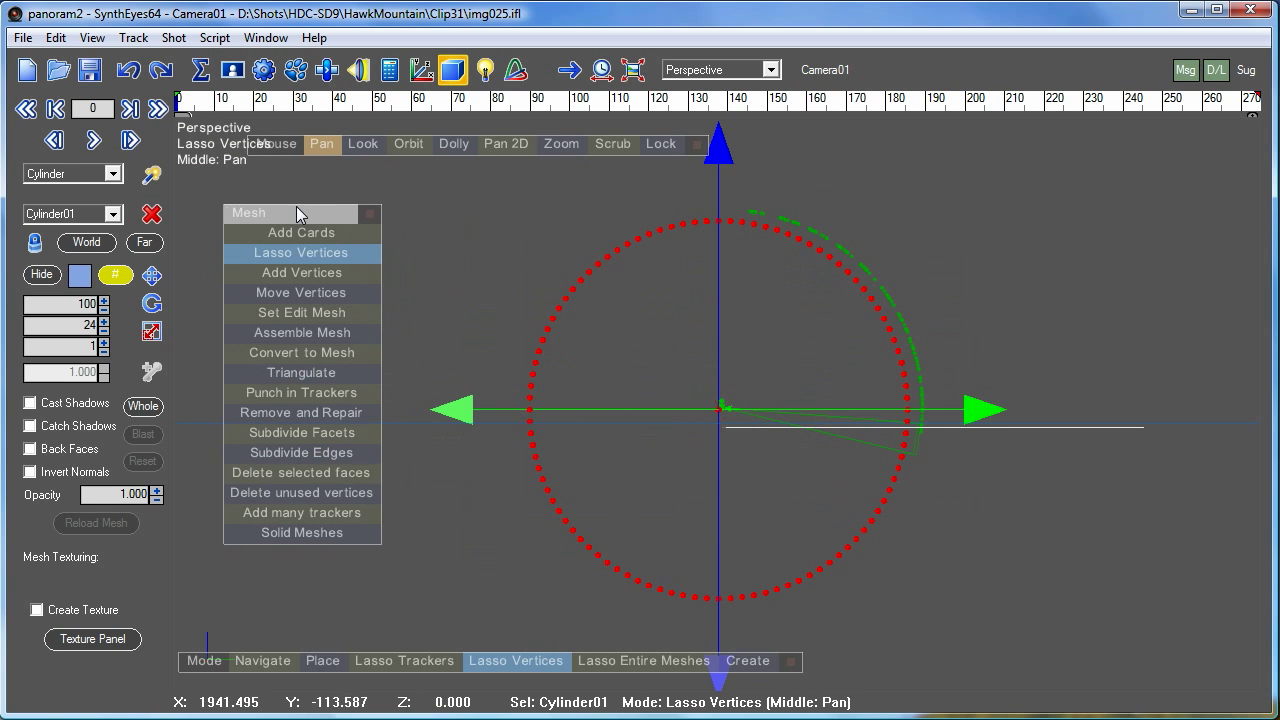
- Orbit to the cylinder's opposite end, select all of its vertices and delete that end cap's faces
click(409, 144)
mouse_move(520, 200)
mouse_down()
mouse_move(1270, 235)
mouse_move(1275, 160)
mouse_move(1251, 143)
mouse_up()
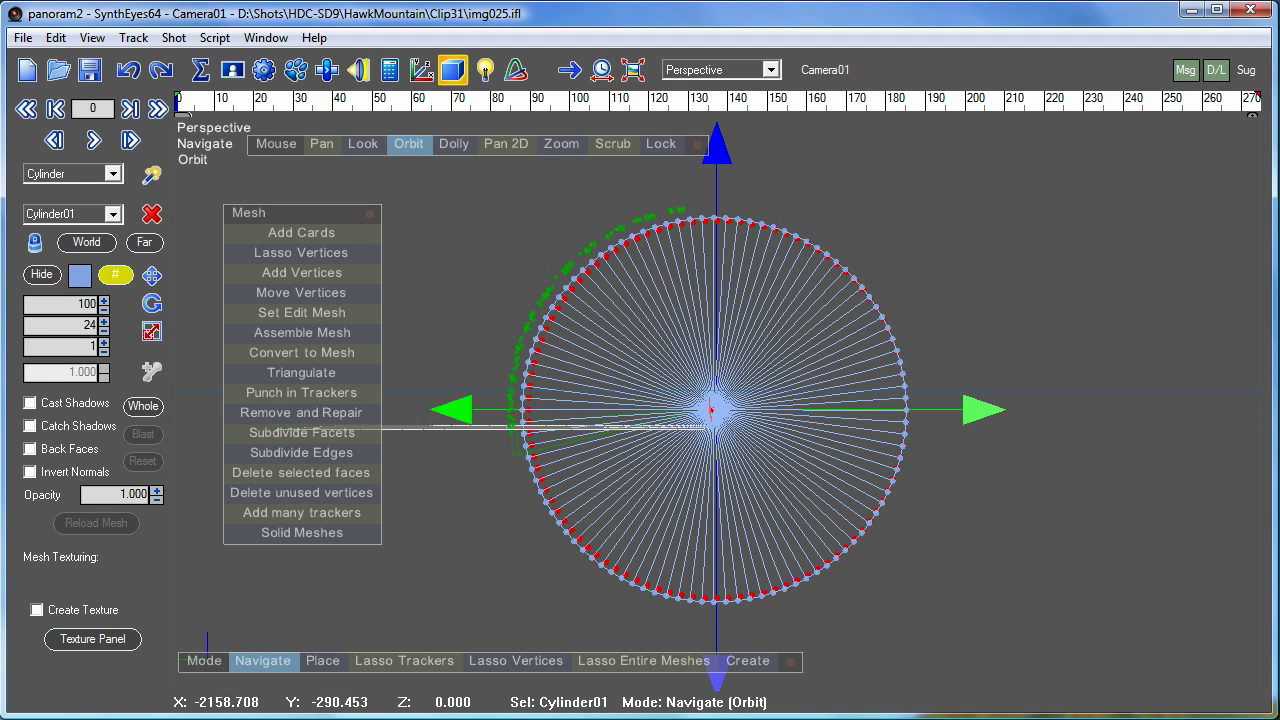
click(298, 253)
mouse_move(456, 616)
mouse_down()
mouse_move(1025, 168)
mouse_move(1028, 120)
mouse_up()
drag(990, 168, 985, 190)
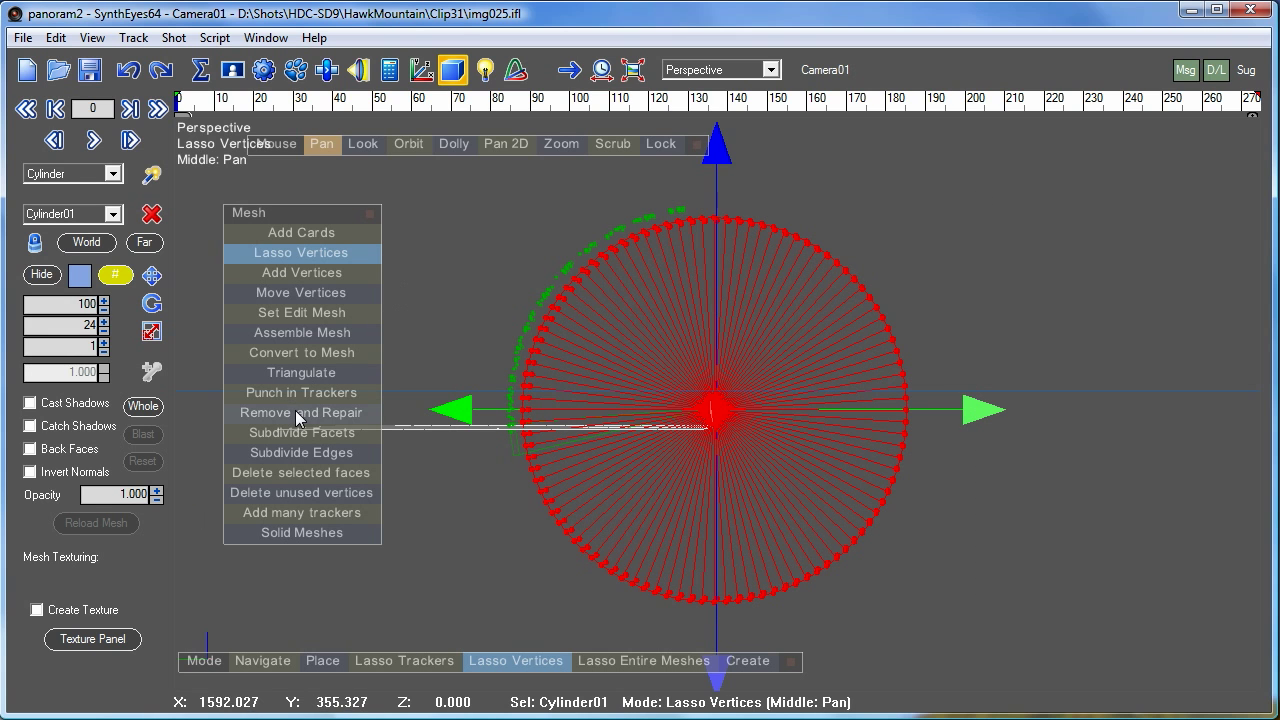
click(299, 475)
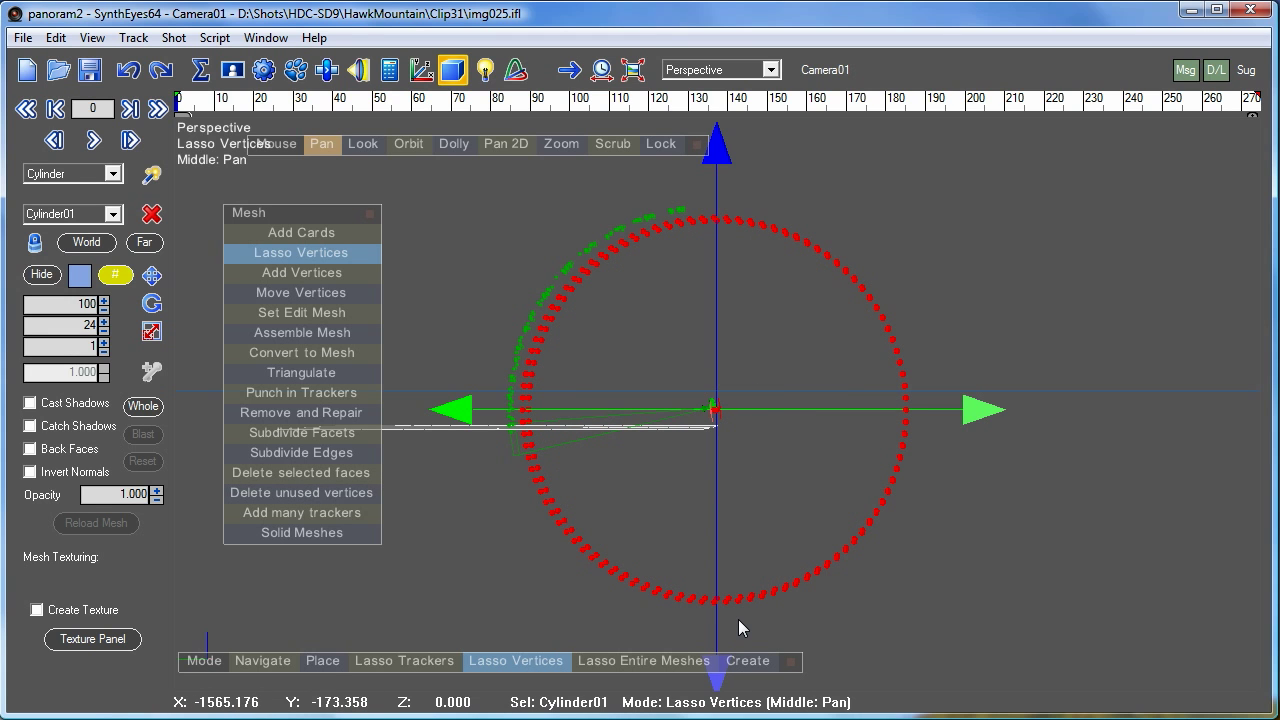
- Try to delete the faces on the lower half of the open cylinder's wall
mouse_move(401, 145)
mouse_down()
mouse_move(323, 186)
mouse_move(147, 603)
mouse_move(660, 645)
mouse_move(740, 560)
mouse_move(560, 590)
mouse_move(390, 440)
mouse_move(465, 165)
mouse_up()
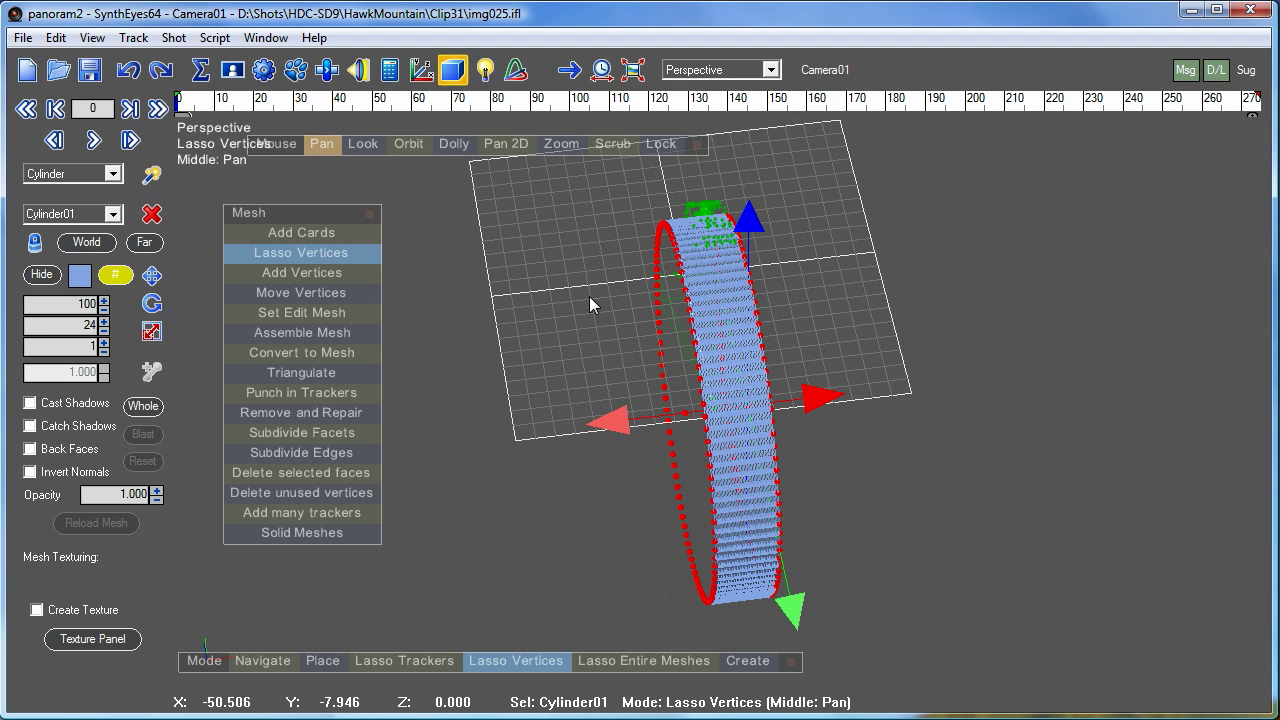
mouse_move(651, 627)
mouse_down()
mouse_move(964, 366)
mouse_move(966, 404)
mouse_up()
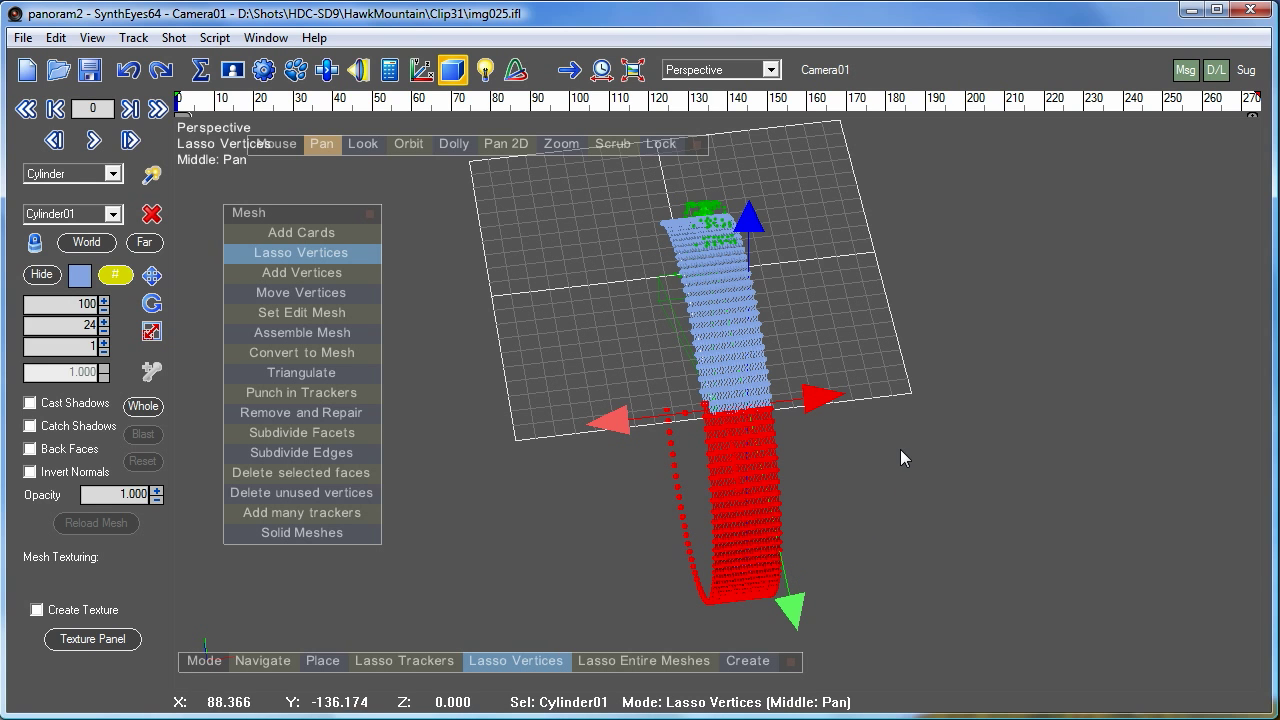
click(290, 472)
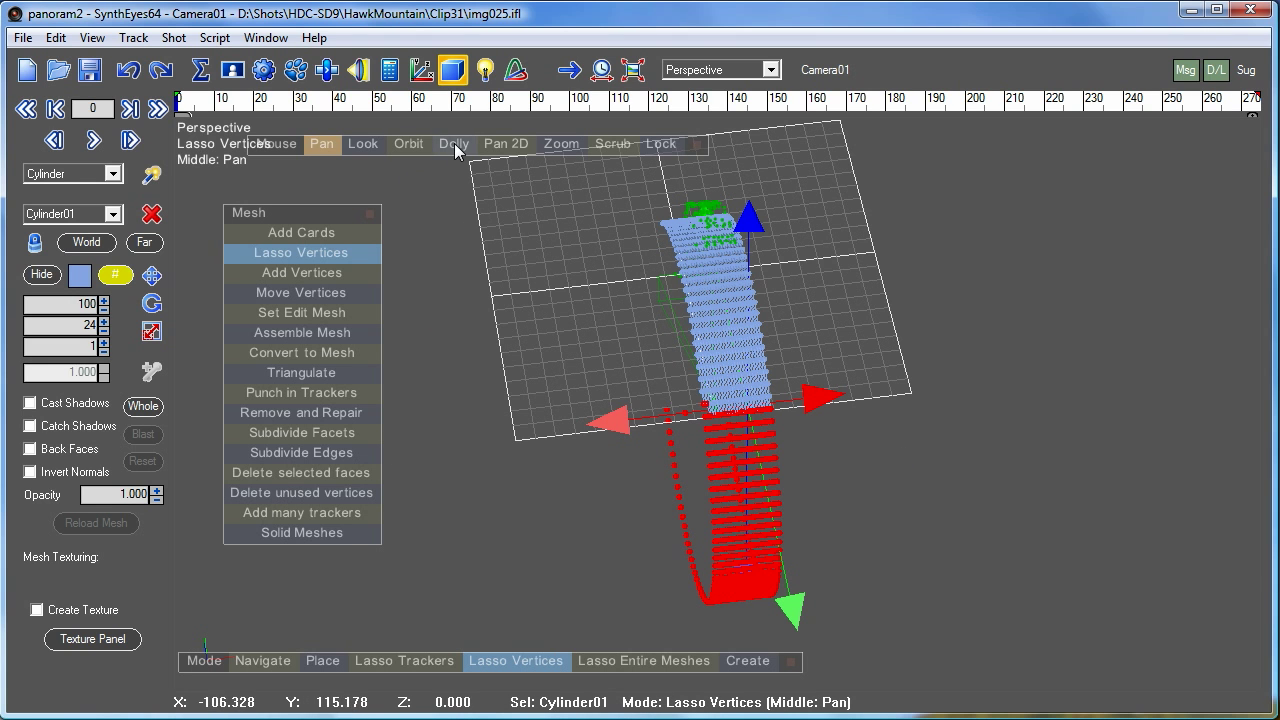
- View the cylinder end-on with the camera at frame 274 and undo the last face deletion
drag(403, 148, 505, 40)
drag(710, 132, 740, 133)
click(301, 252)
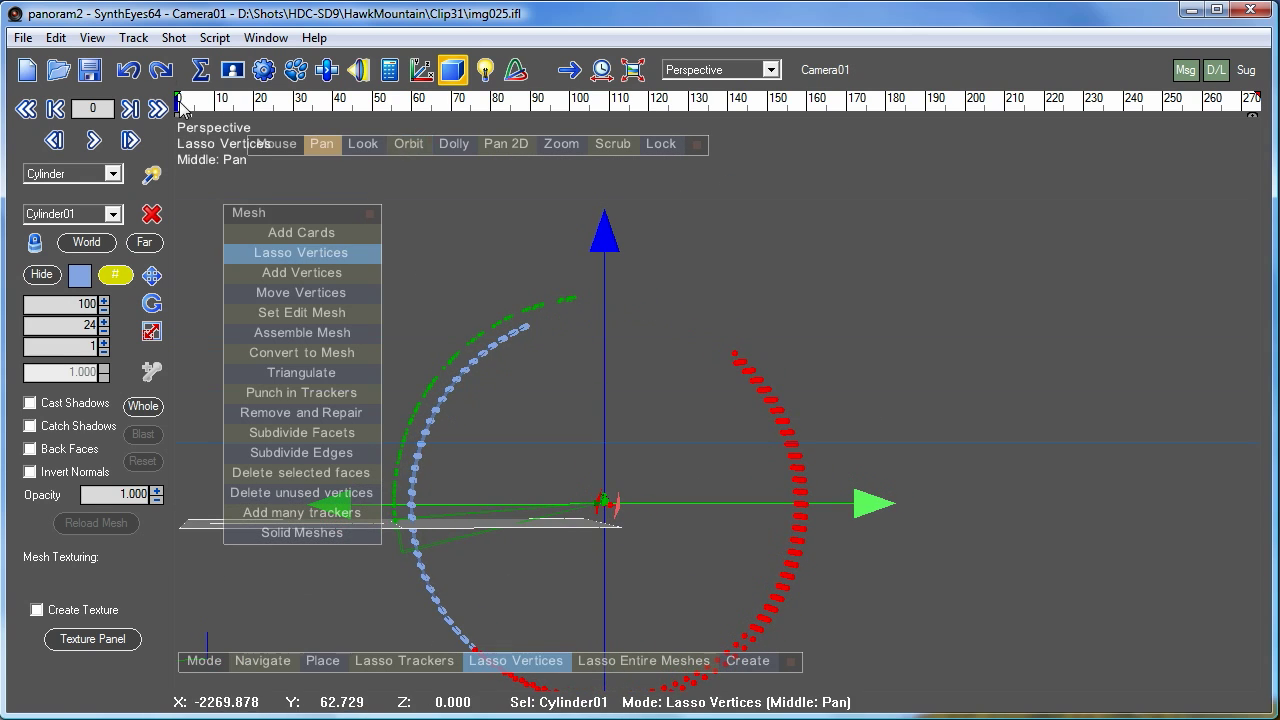
drag(855, 240, 1262, 180)
click(127, 72)
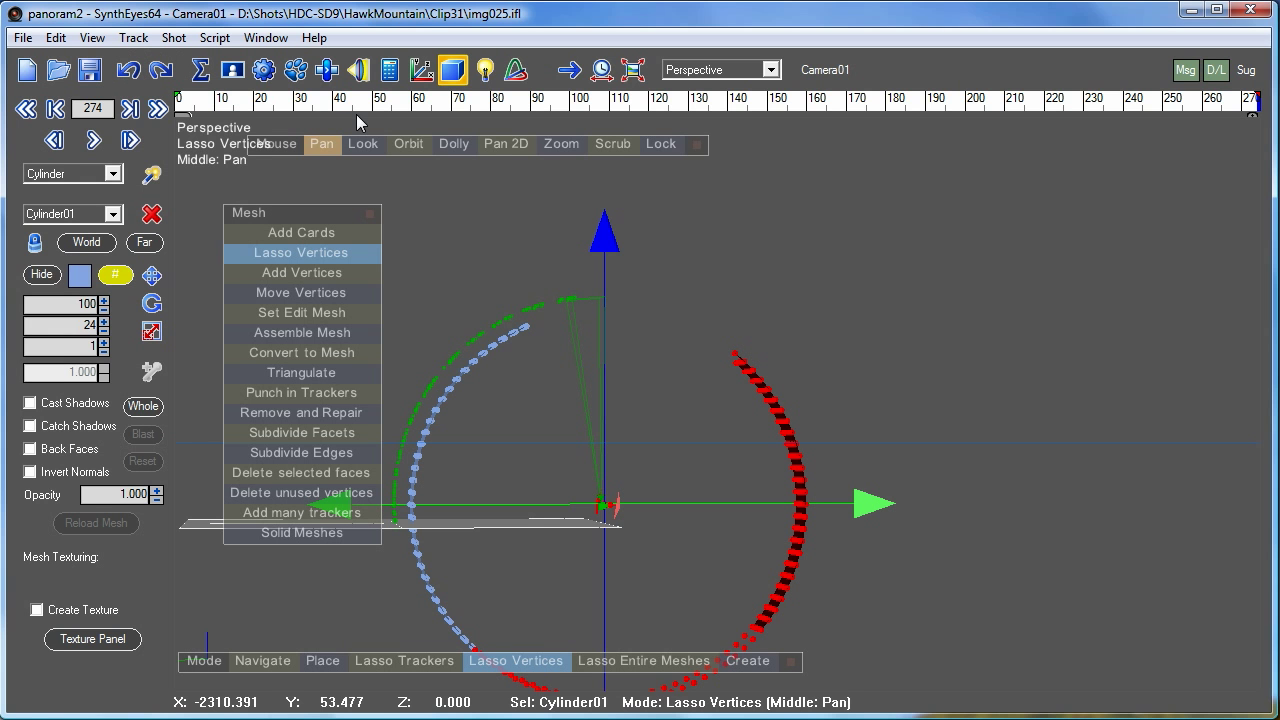
- Select the cylinder wall section beyond the camera's view at the last frame and delete its faces
click(404, 144)
drag(398, 154, 306, 249)
click(306, 251)
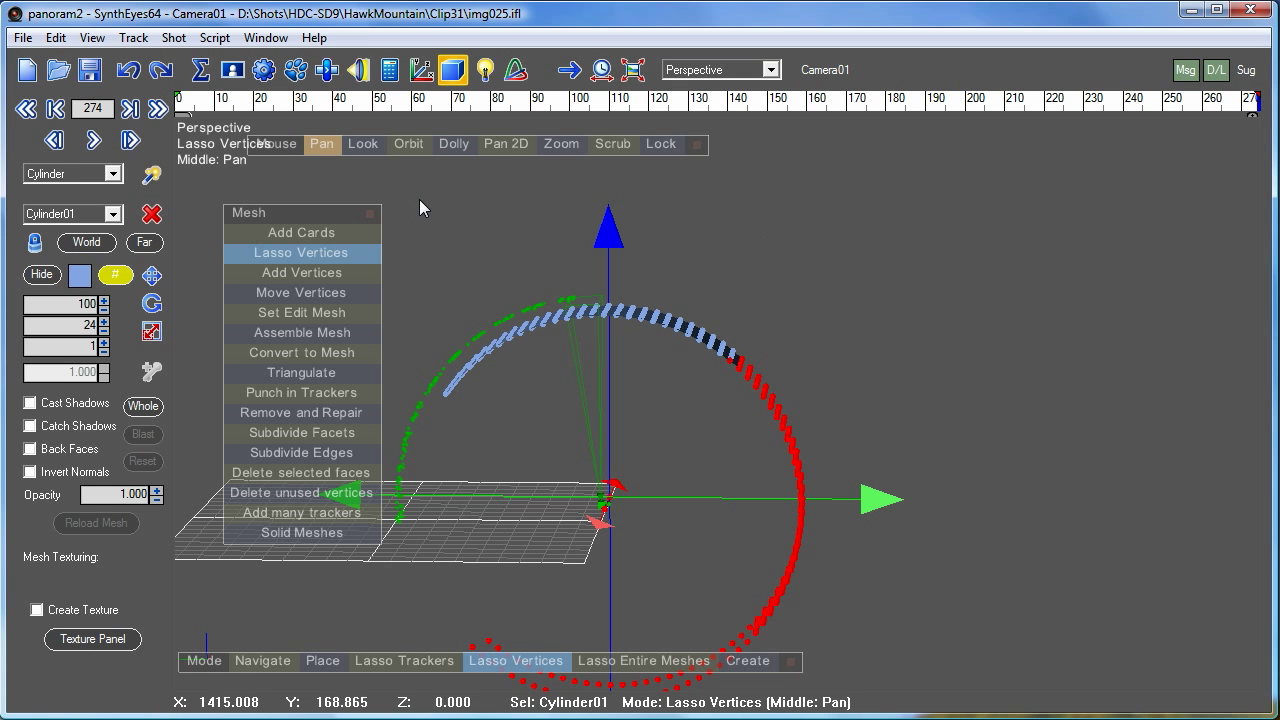
click(403, 147)
drag(398, 161, 397, 390)
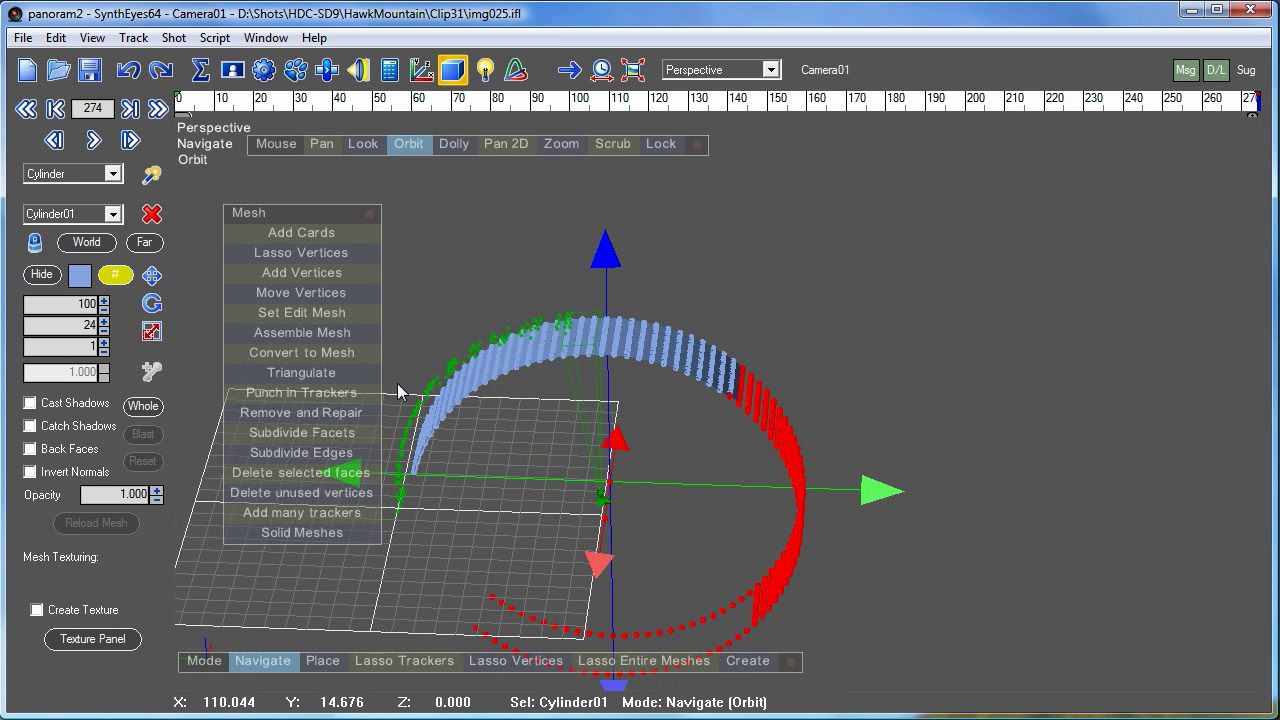
click(338, 254)
drag(637, 605, 922, 178)
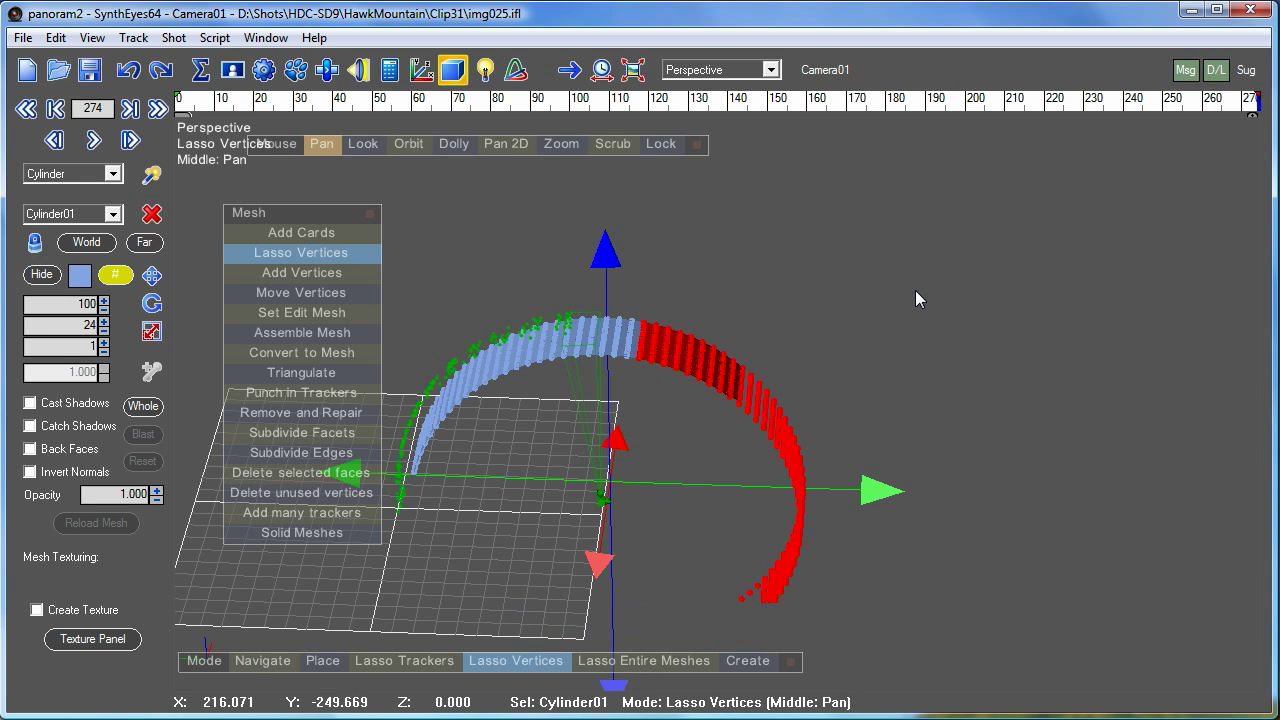
right_click(915, 290)
click(264, 476)
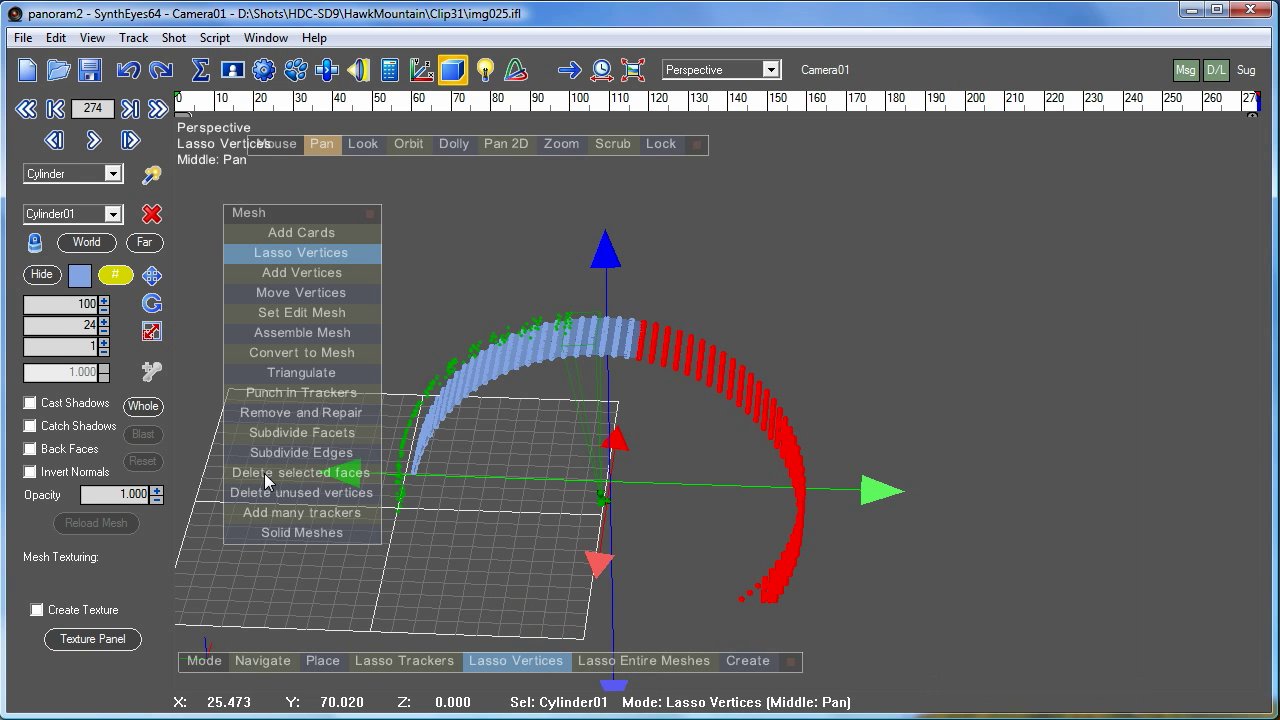
- Select the wall section on the cylinder's far side that the pan never covers and delete its faces
drag(407, 146, 478, 10)
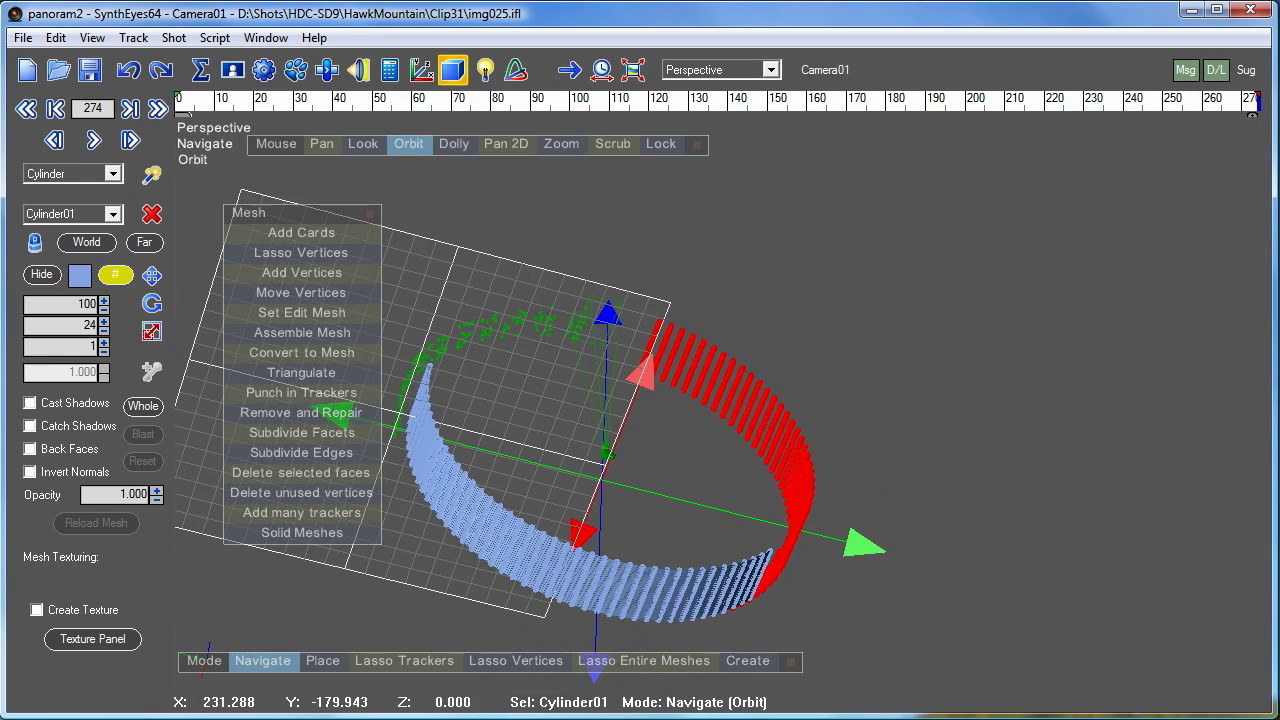
click(516, 660)
mouse_move(400, 632)
mouse_down()
mouse_move(769, 537)
mouse_move(888, 470)
mouse_move(886, 490)
mouse_up()
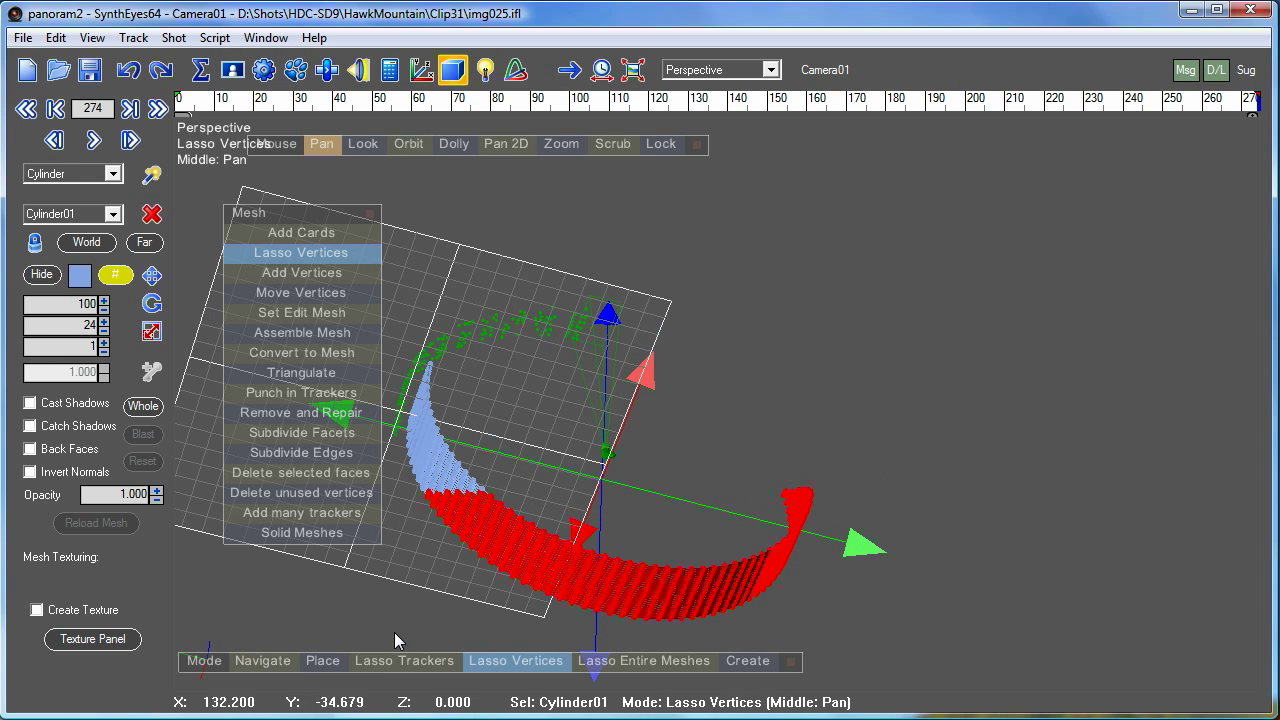
click(274, 473)
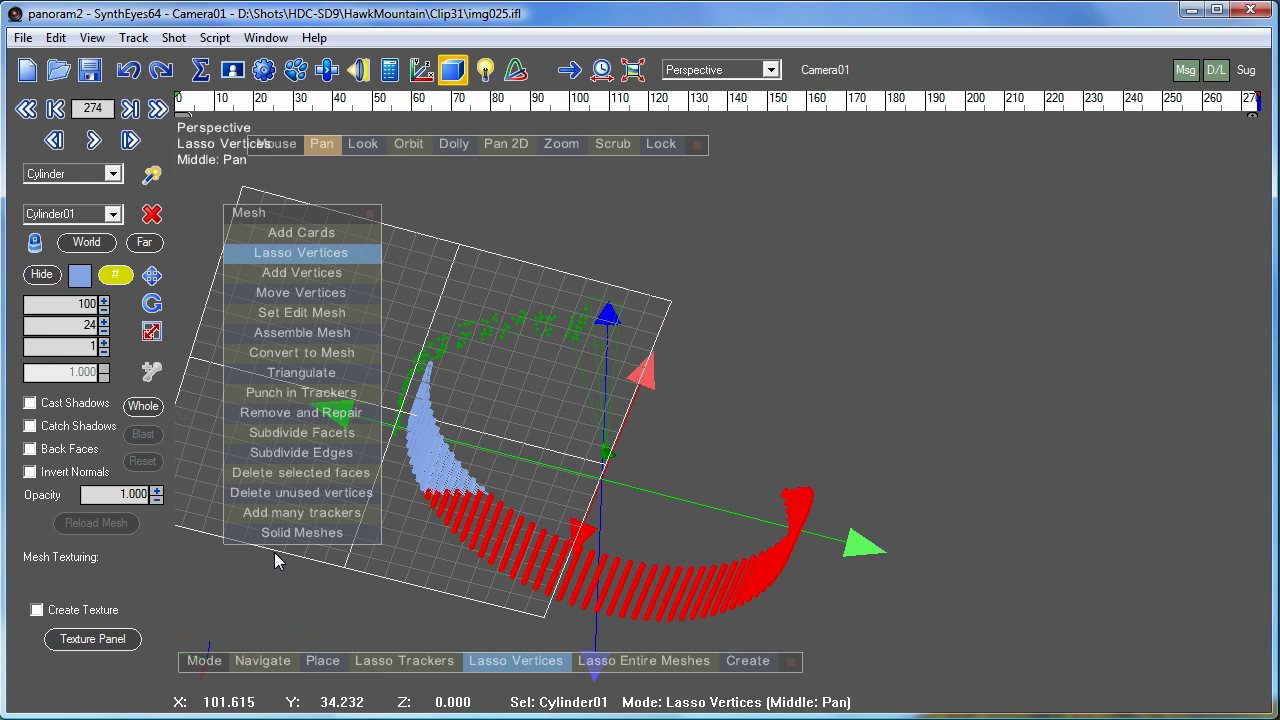
- Return to frame 0, select the leftover wall section outside the camera's starting view and delete its faces
drag(397, 146, 1118, 687)
click(301, 253)
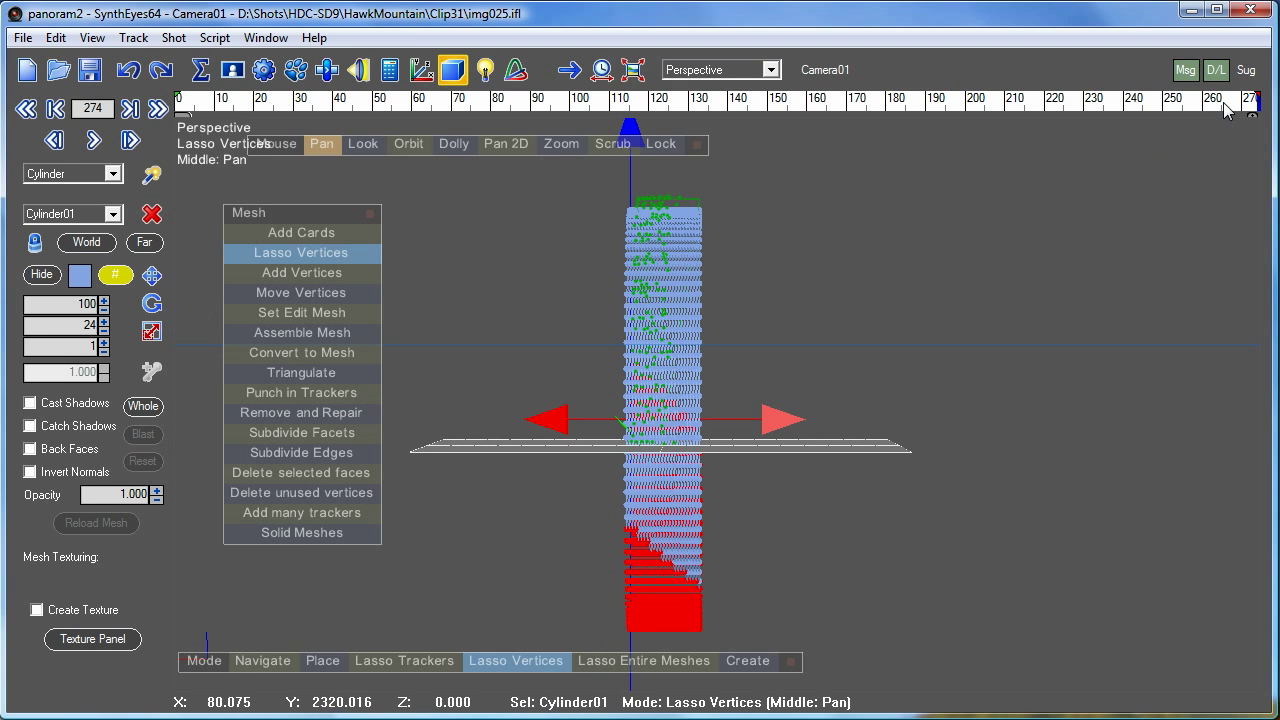
mouse_move(1114, 103)
mouse_down()
mouse_move(295, 105)
mouse_move(116, 118)
mouse_up()
mouse_move(556, 601)
mouse_down()
mouse_move(838, 478)
mouse_move(819, 508)
mouse_move(836, 488)
mouse_up()
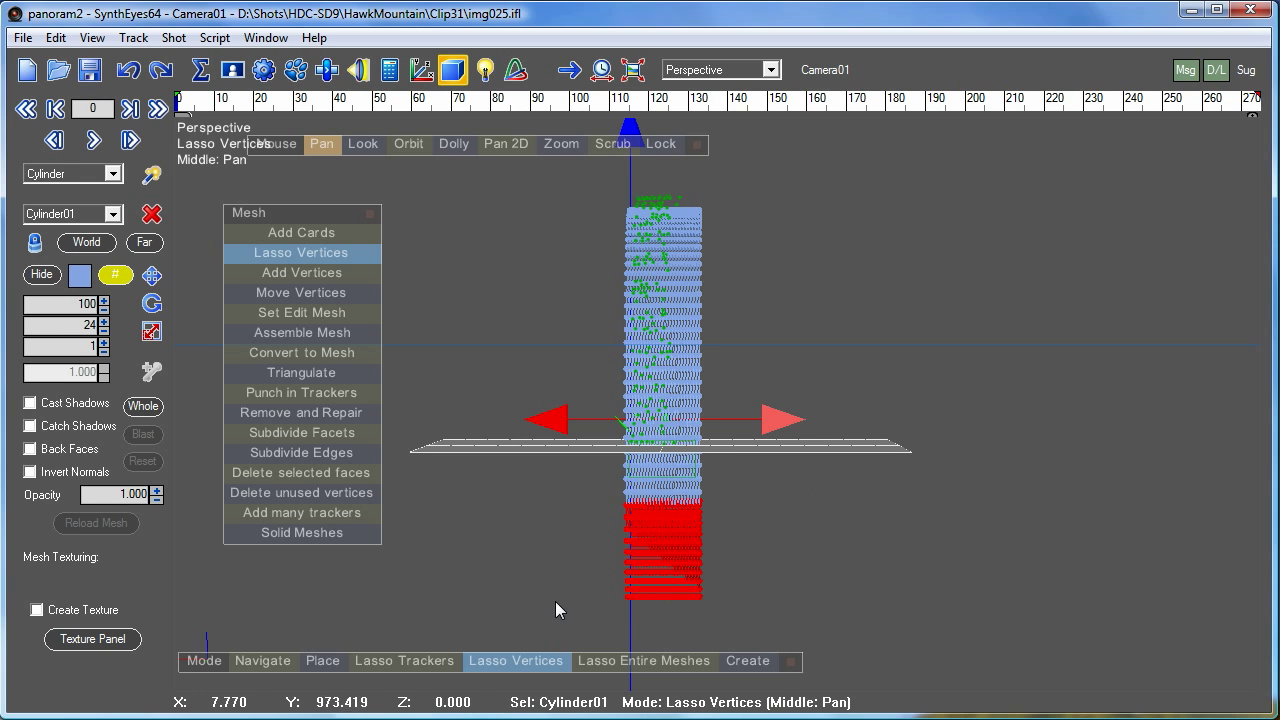
click(318, 473)
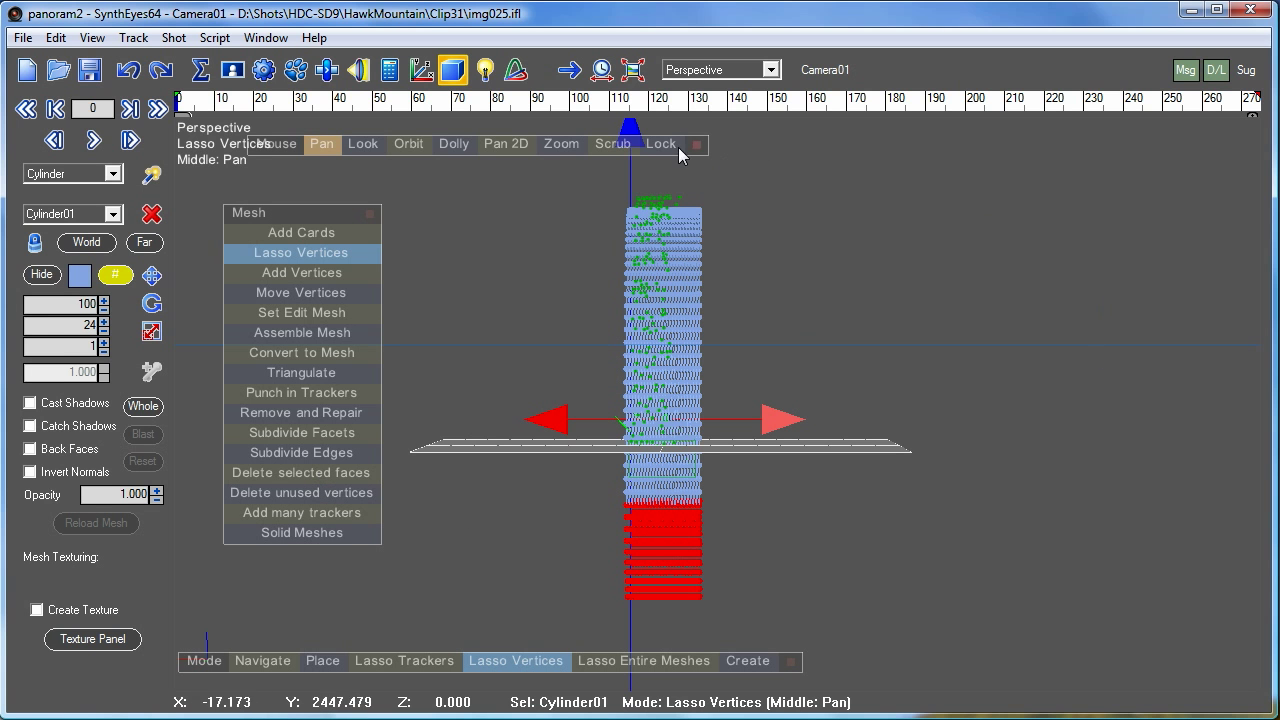
- Clear the selection of leftover vertices and enable back faces for the trimmed cylinder so its whole wall displays
drag(416, 146, 180, 182)
mouse_move(690, 375)
mouse_down()
mouse_move(664, 338)
mouse_move(667, 386)
mouse_up()
drag(417, 140, 417, 149)
key(Delete)
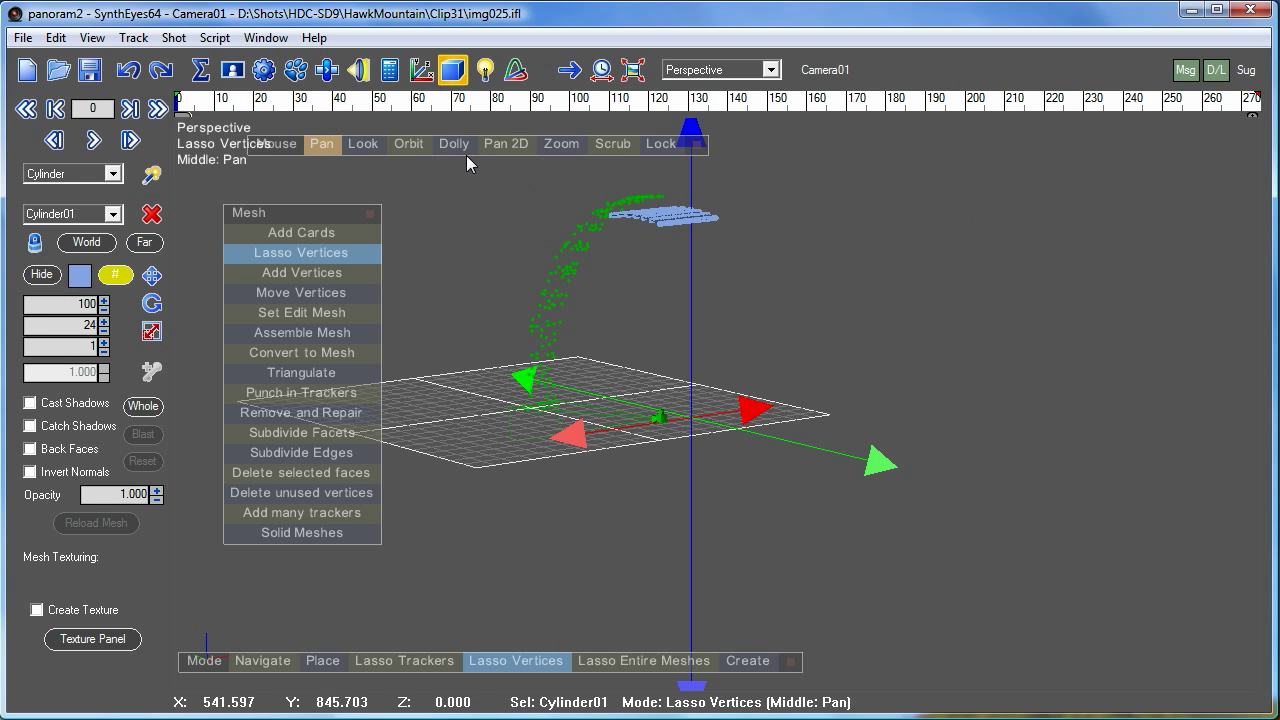
click(45, 453)
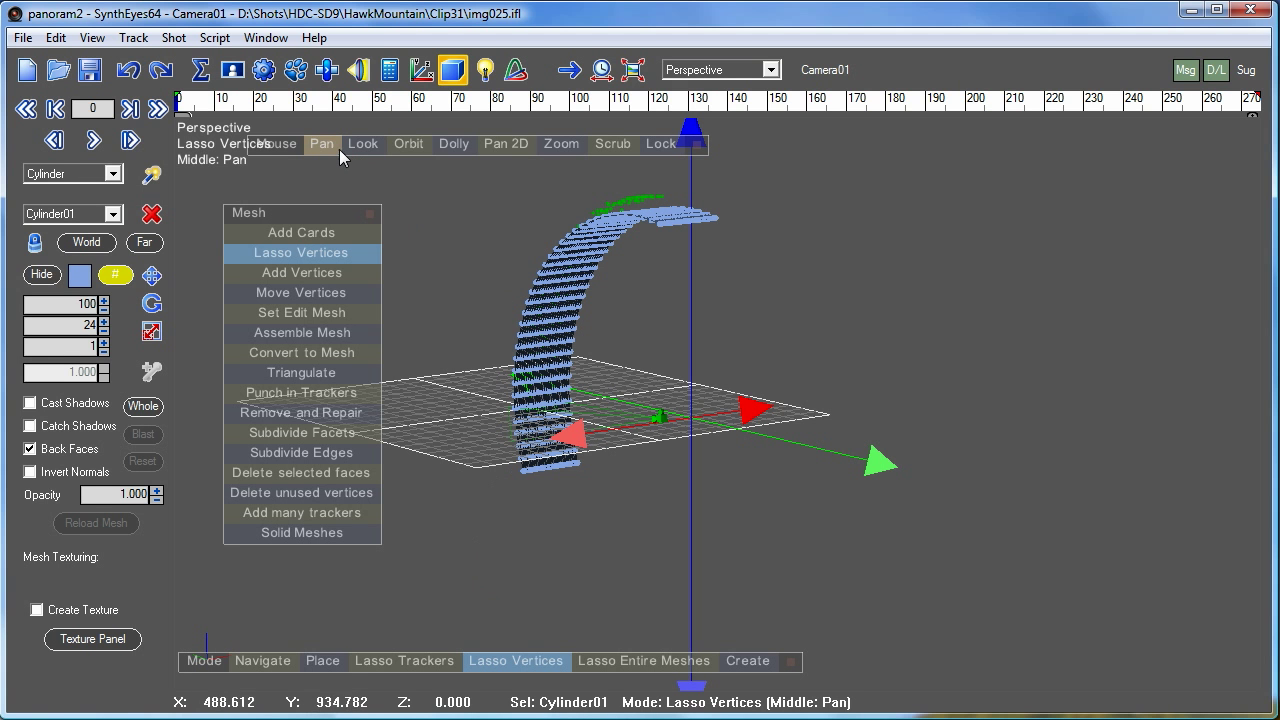
- Select the outermost vertex rows at the strip's lower end, where the pan starts, and delete their faces
click(443, 146)
drag(510, 480, 618, 716)
drag(476, 607, 500, 716)
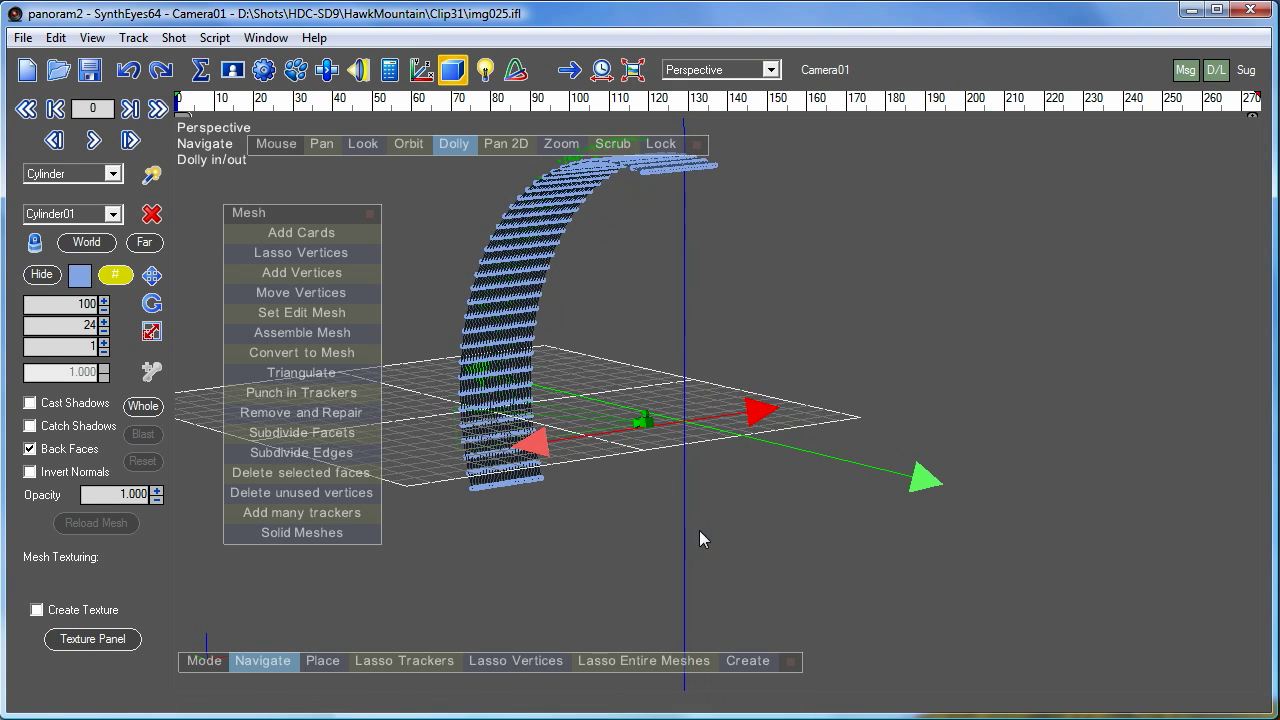
click(301, 252)
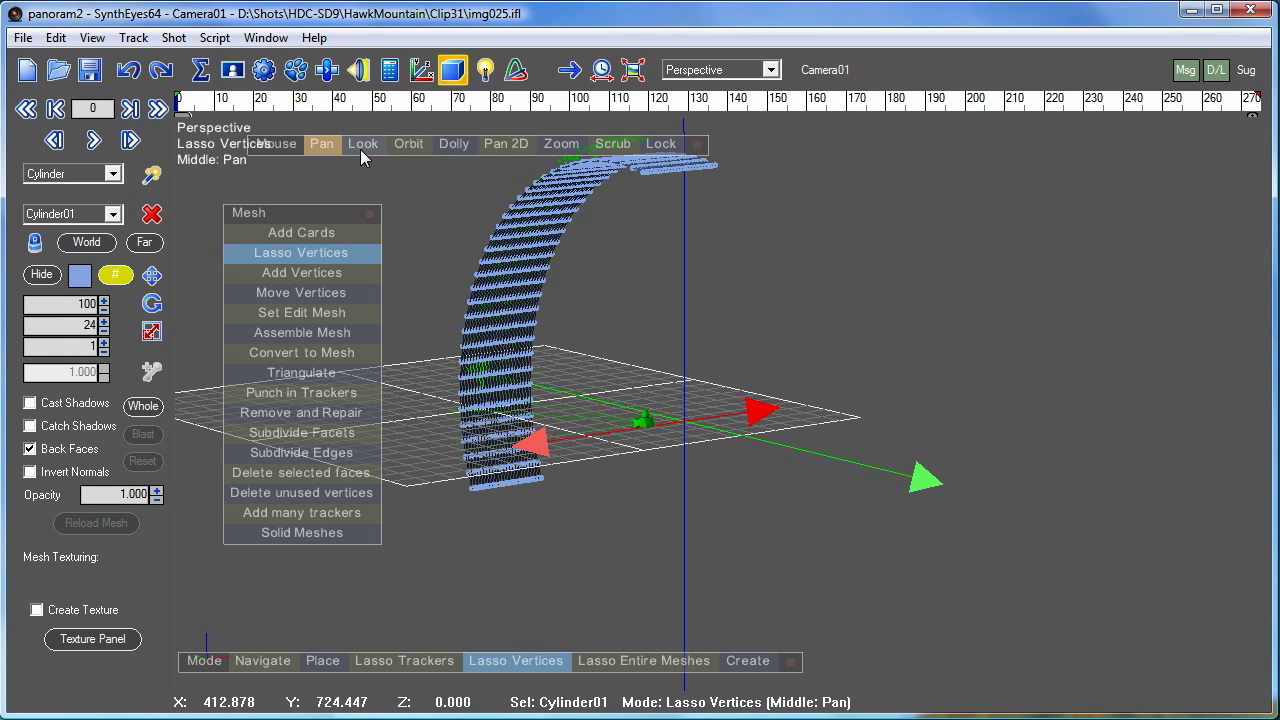
mouse_move(321, 144)
mouse_down()
mouse_move(859, 633)
mouse_move(788, 565)
mouse_move(618, 577)
mouse_up()
click(301, 252)
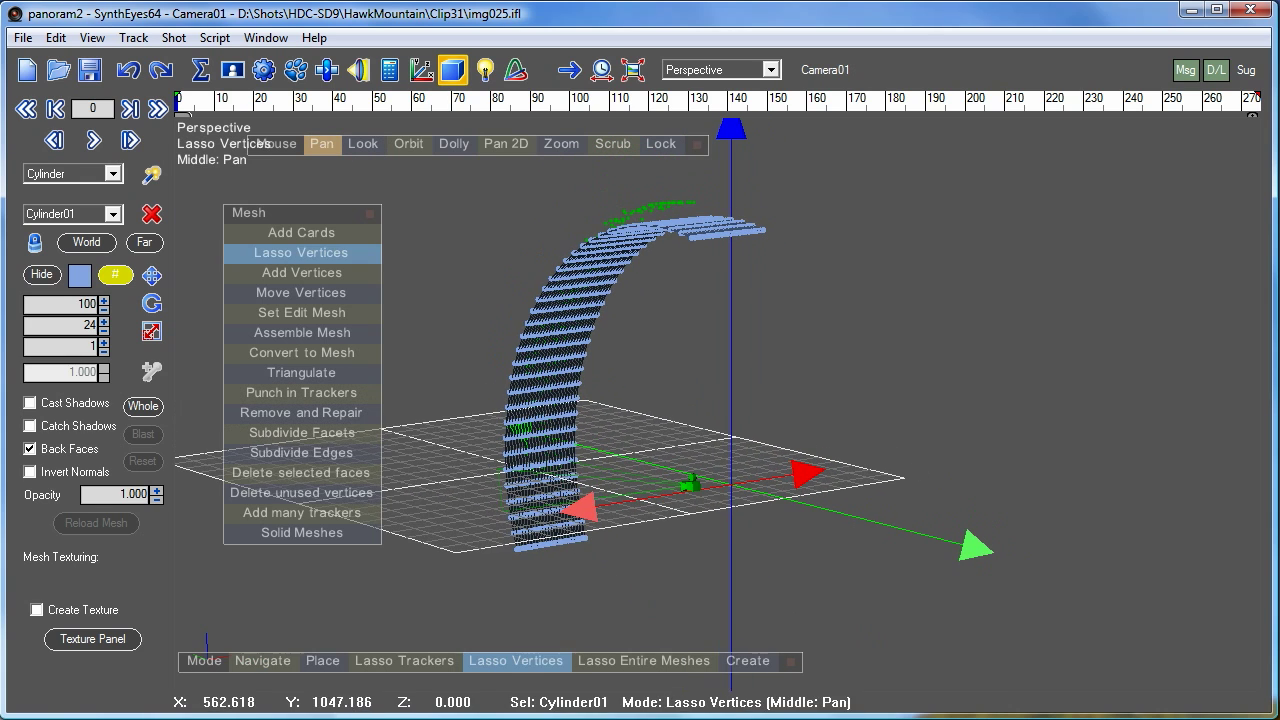
mouse_move(408, 149)
mouse_down()
mouse_move(687, 286)
mouse_move(1200, 299)
mouse_move(1238, 21)
mouse_move(1086, 38)
mouse_move(1279, 34)
mouse_move(1279, 22)
mouse_up()
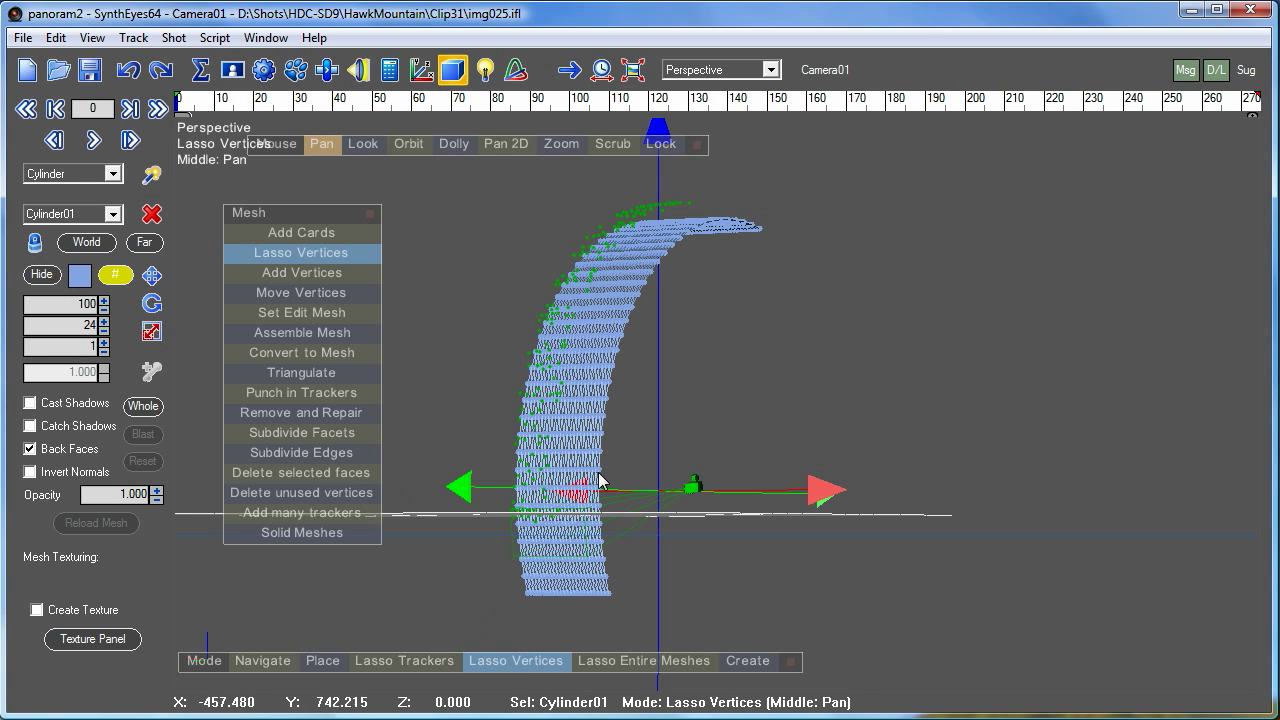
drag(504, 608, 480, 596)
click(288, 474)
- At frame 274, select the strip's far-end section beyond the camera's view, delete its faces and remove the mesh's unused vertices
drag(407, 143, 371, 710)
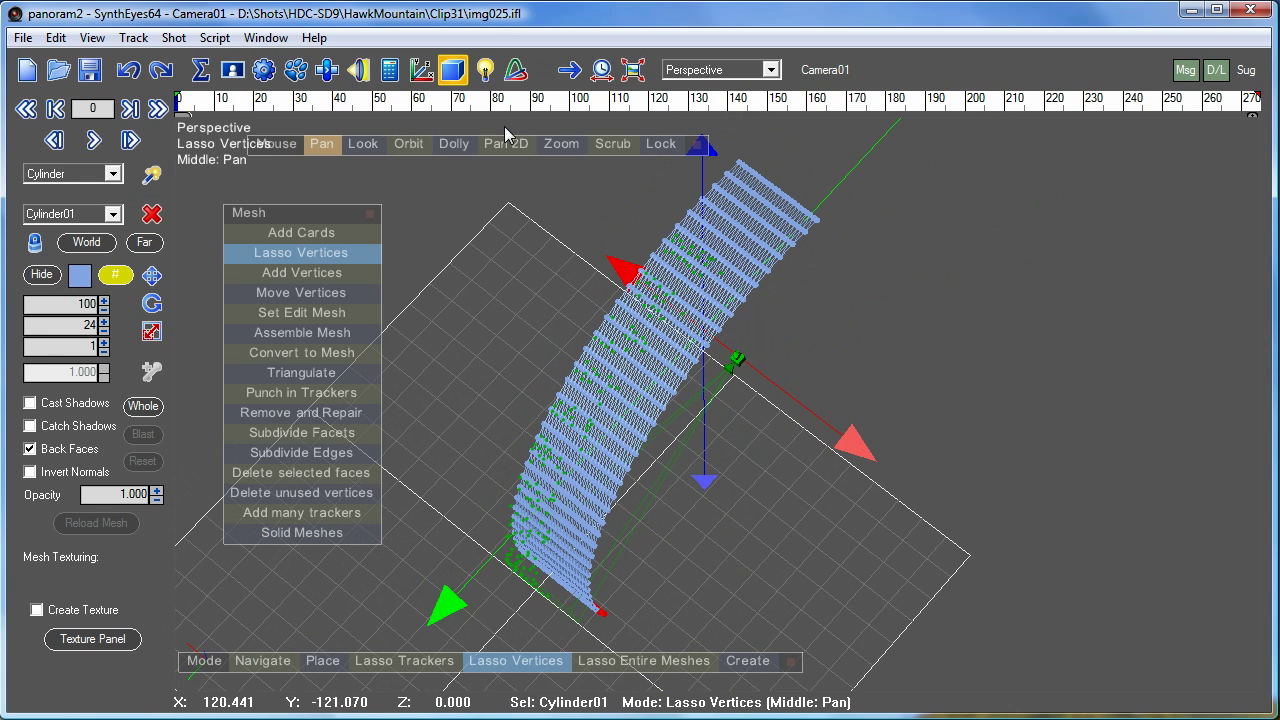
drag(387, 103, 1268, 122)
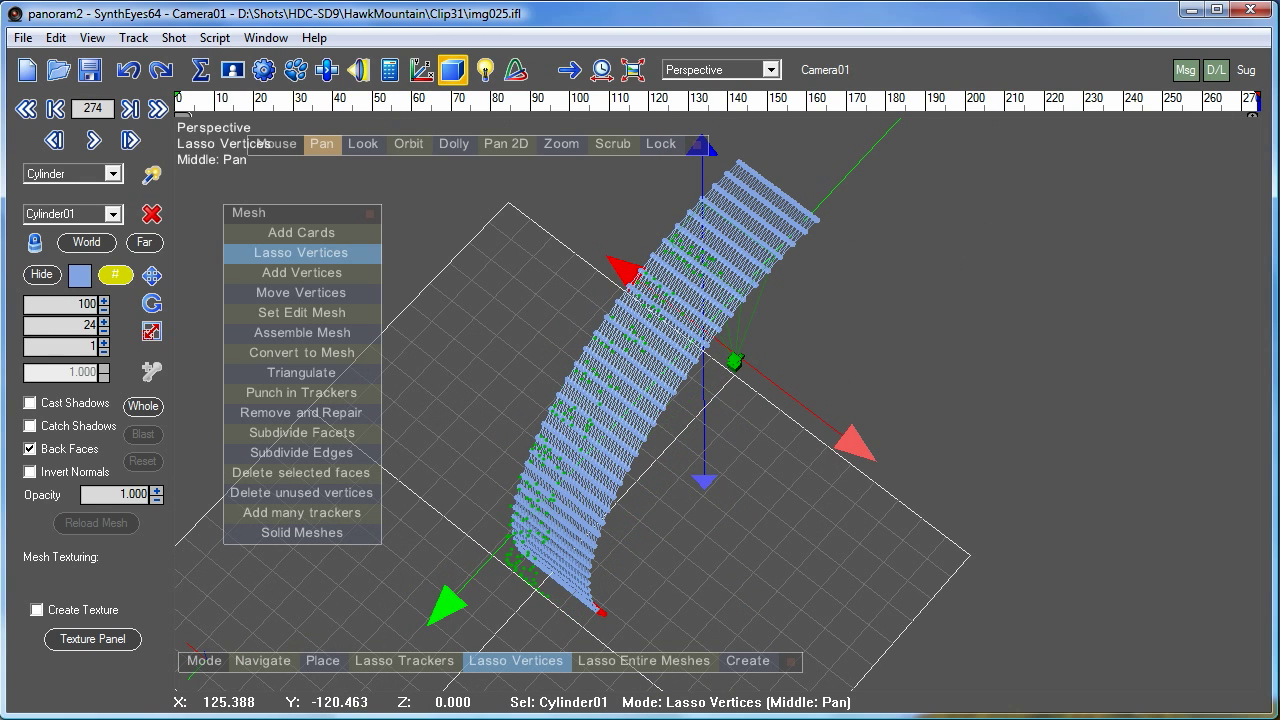
mouse_move(412, 150)
mouse_down()
mouse_move(207, 162)
mouse_move(10, 150)
mouse_move(1, 135)
mouse_move(432, 182)
mouse_up()
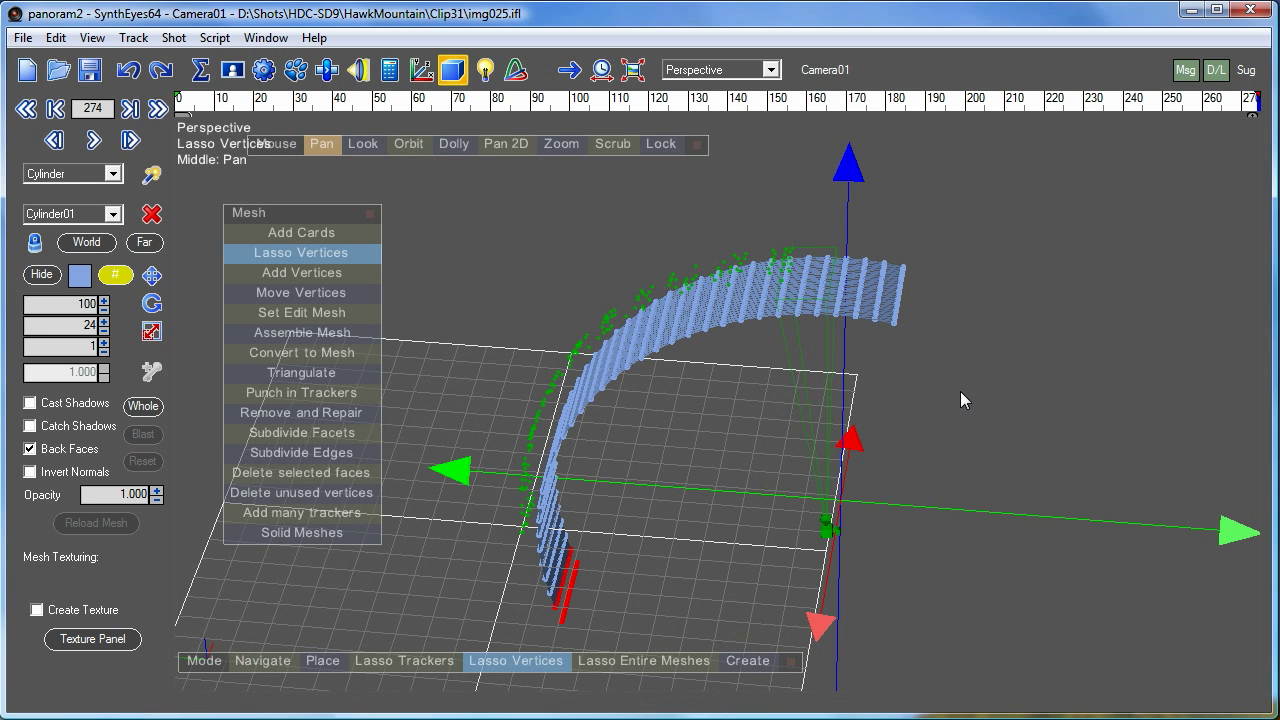
mouse_move(829, 345)
mouse_down()
mouse_move(942, 240)
mouse_move(937, 250)
mouse_up()
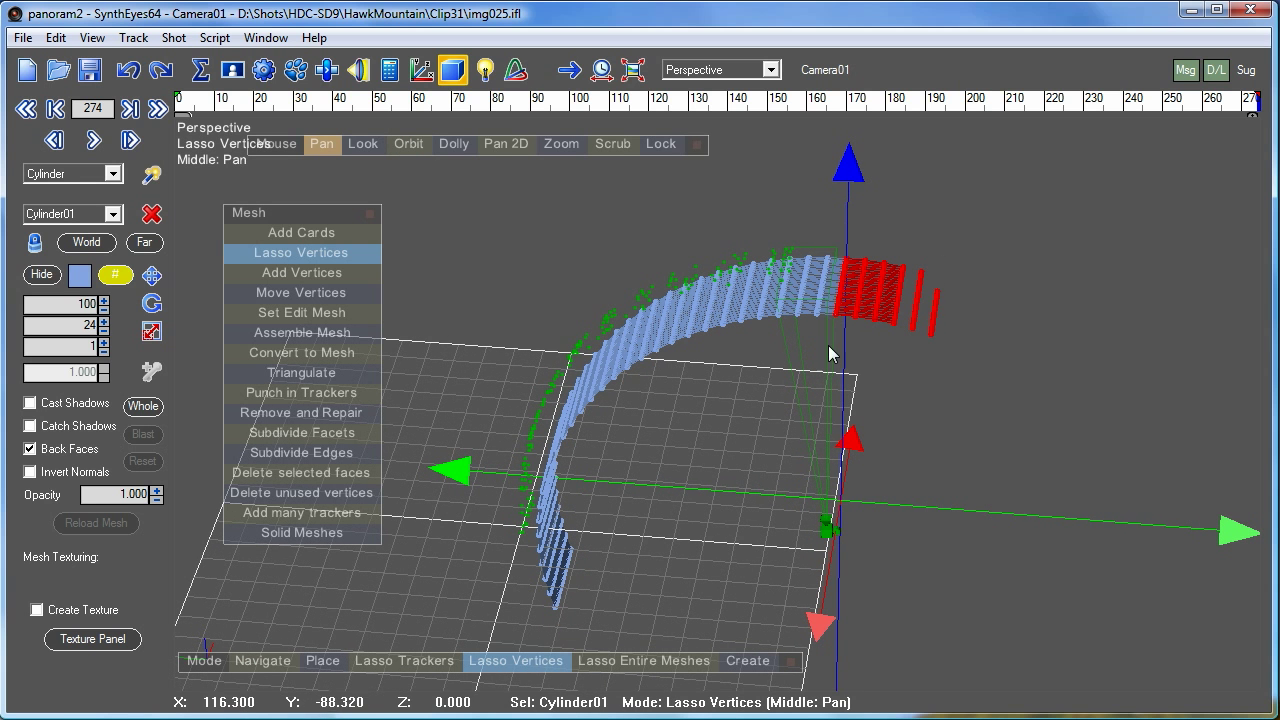
click(329, 471)
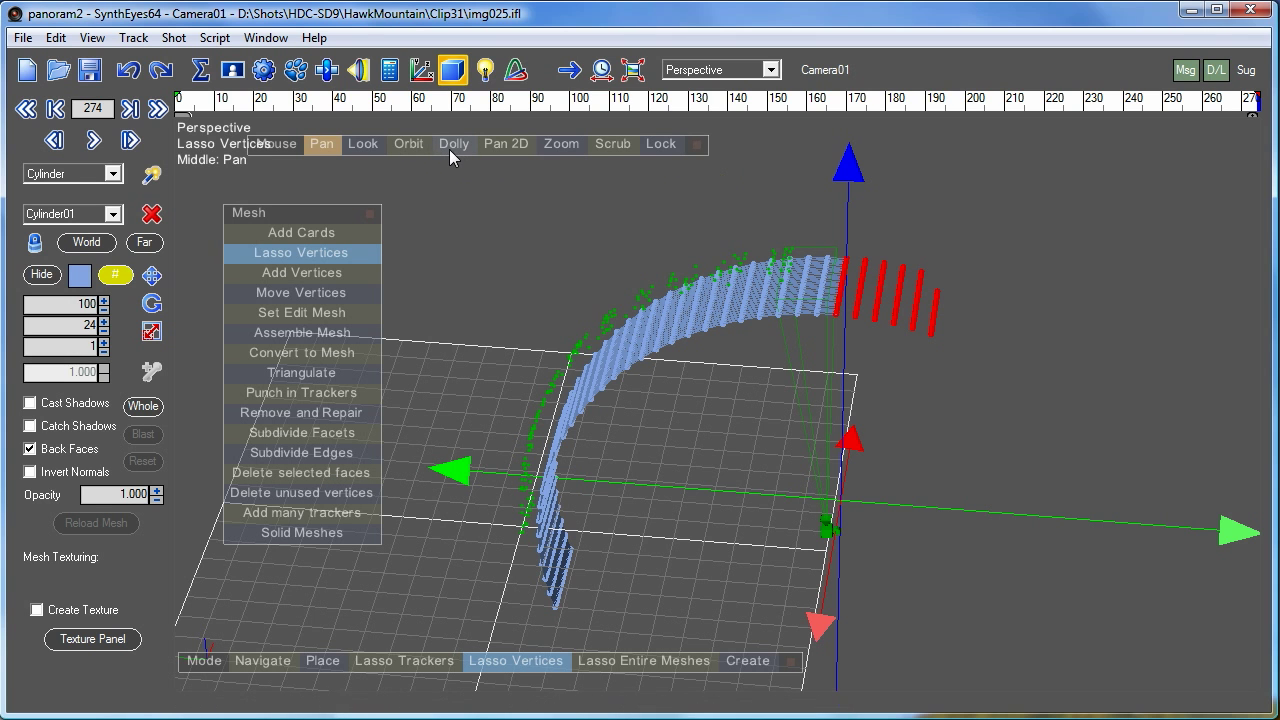
click(319, 494)
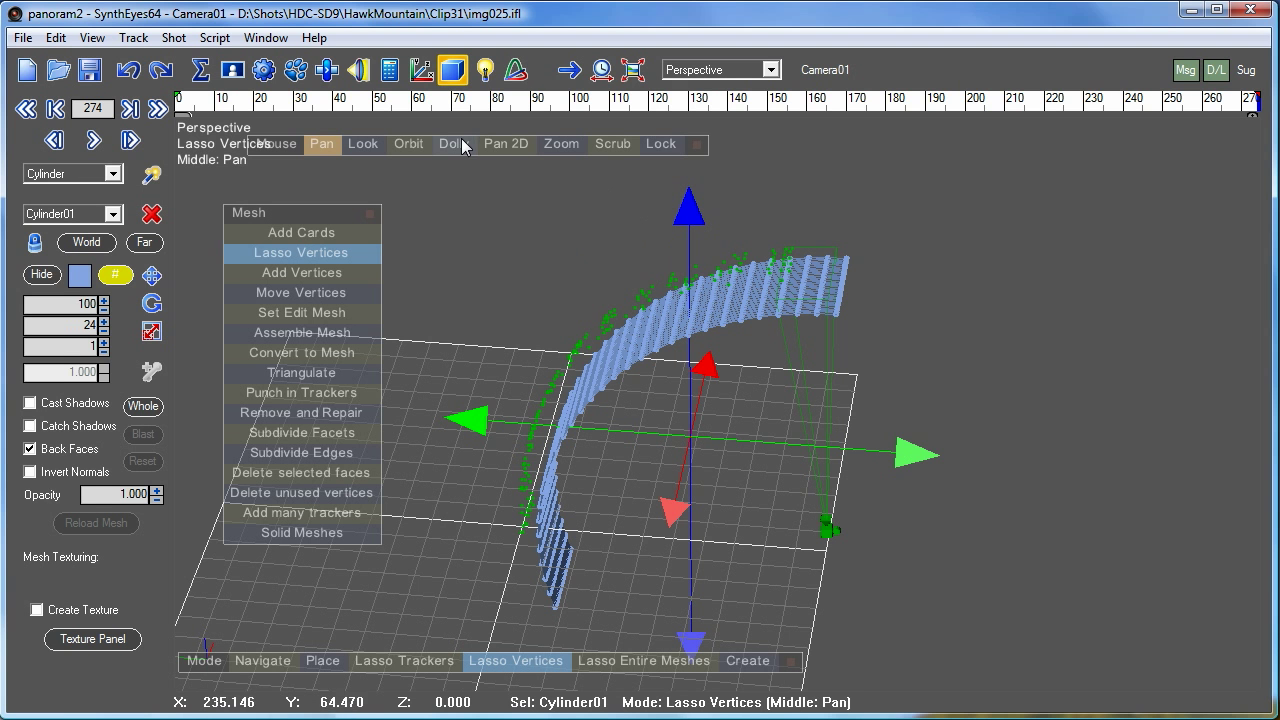
- Display the meshes as solid in the perspective view
drag(406, 144, 266, 68)
right_click(861, 317)
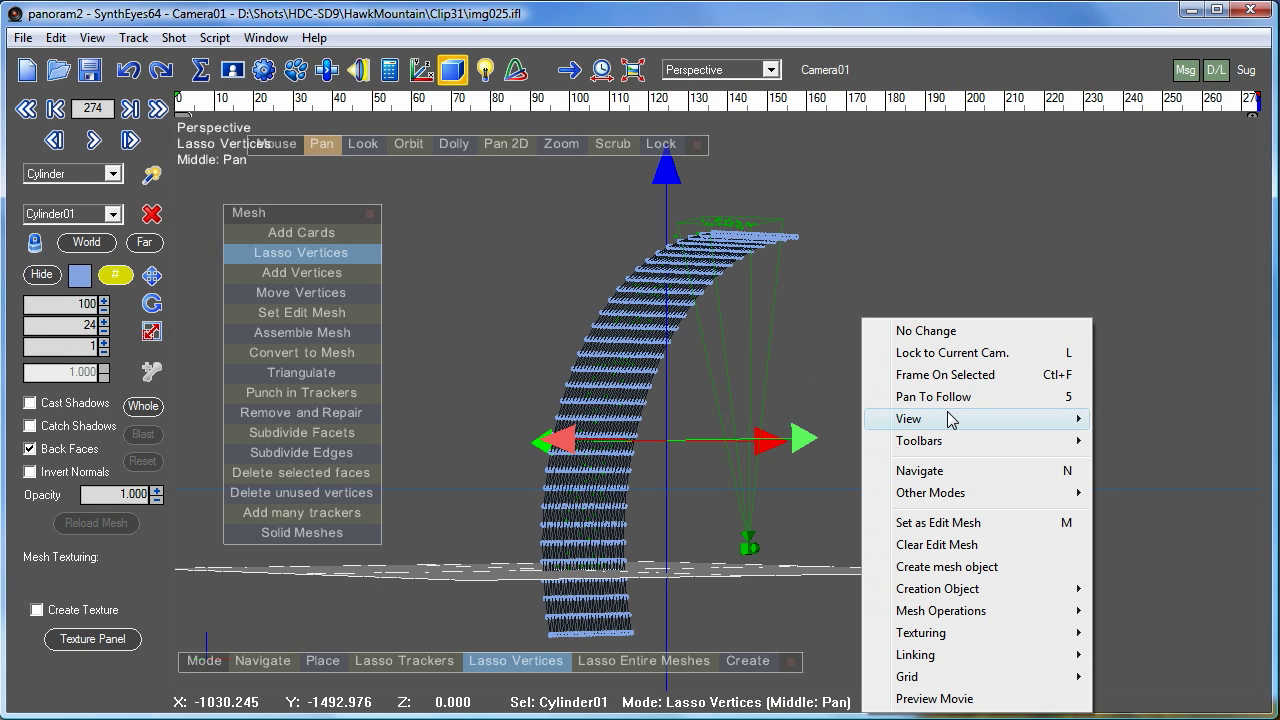
mouse_move(950, 420)
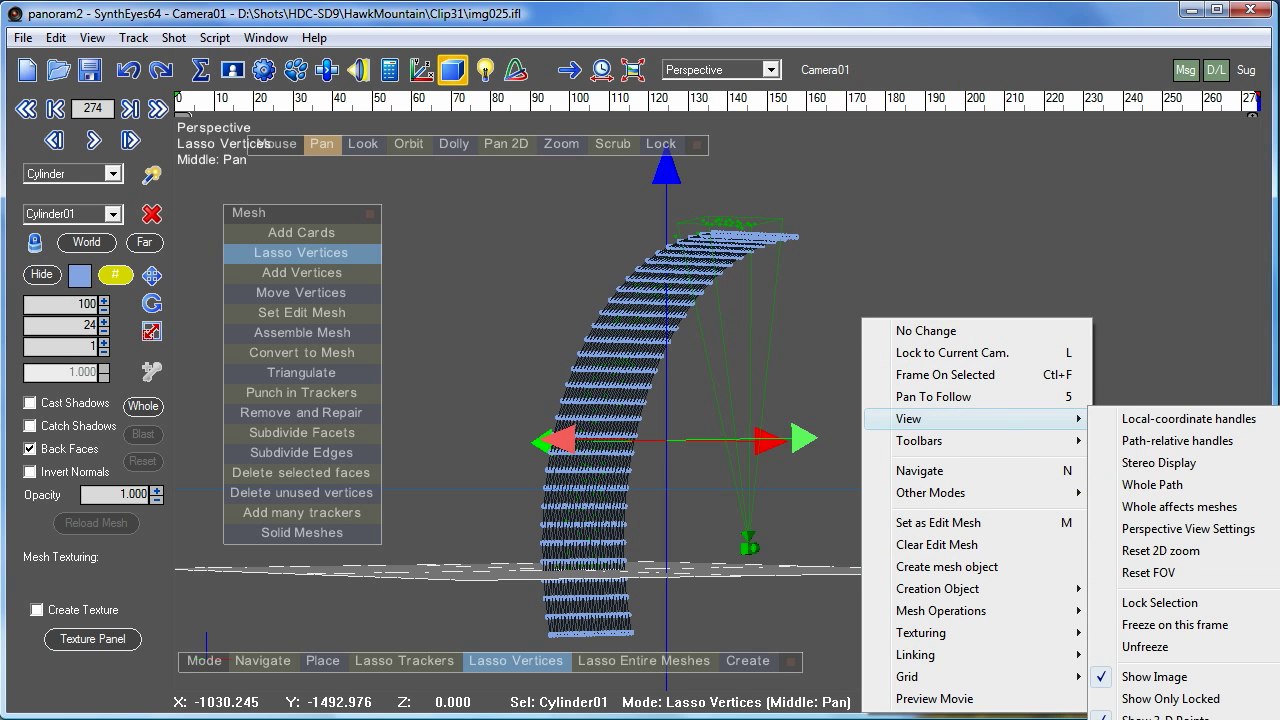
click(1093, 673)
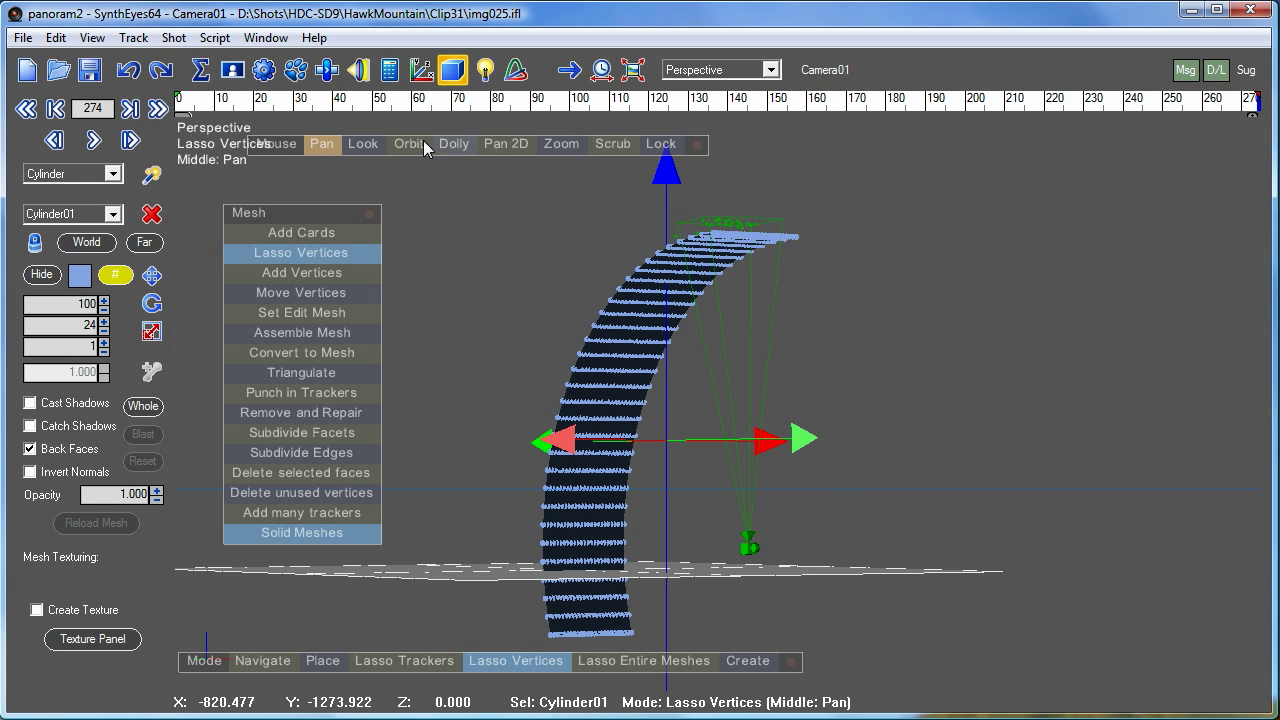
- View the solid strip from above and scrub through to frame 274 to check its coverage against the camera's view
mouse_move(406, 144)
mouse_down()
mouse_move(460, 260)
mouse_move(440, 290)
mouse_up()
drag(660, 330, 890, 355)
middle_drag(632, 290, 632, 286)
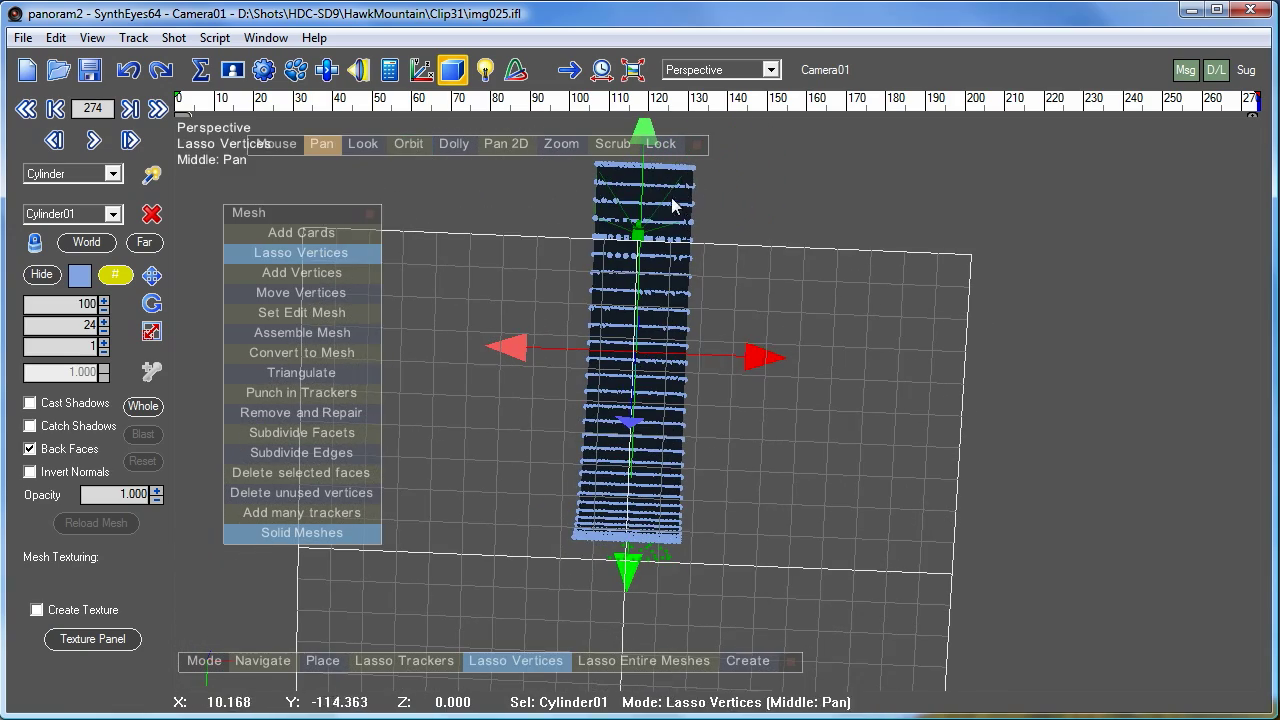
click(179, 106)
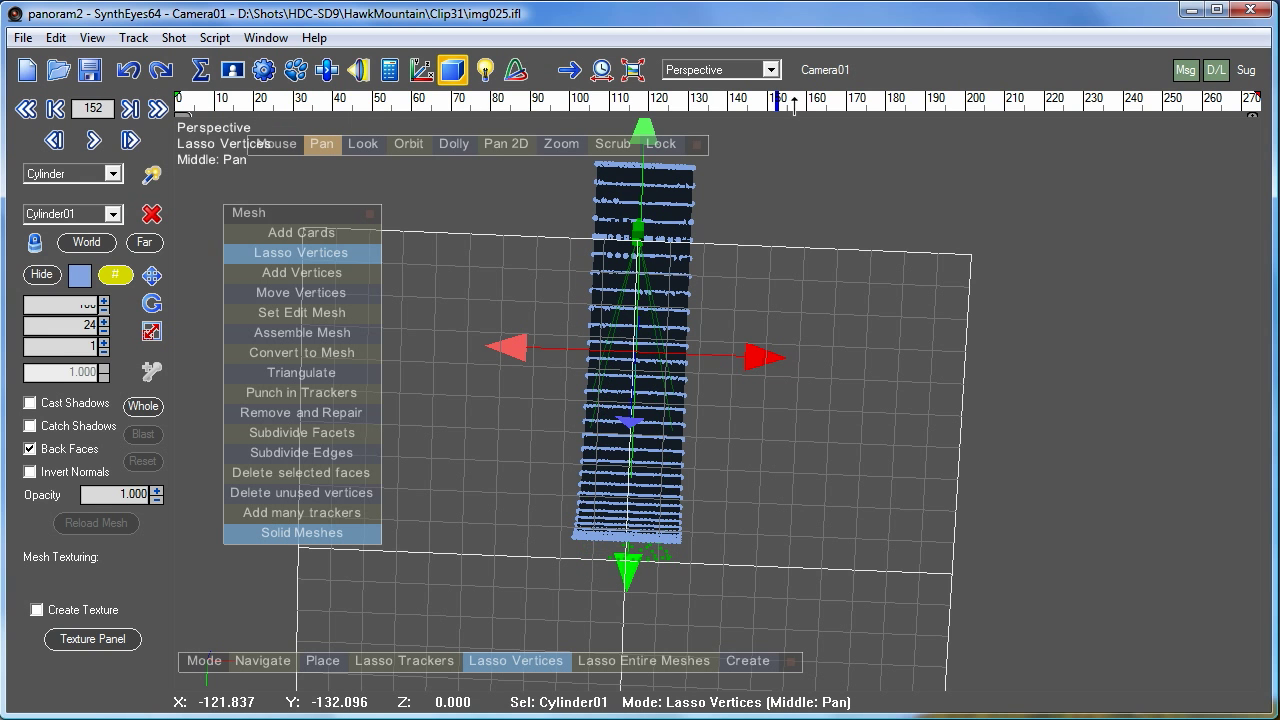
click(163, 124)
drag(315, 113, 1271, 113)
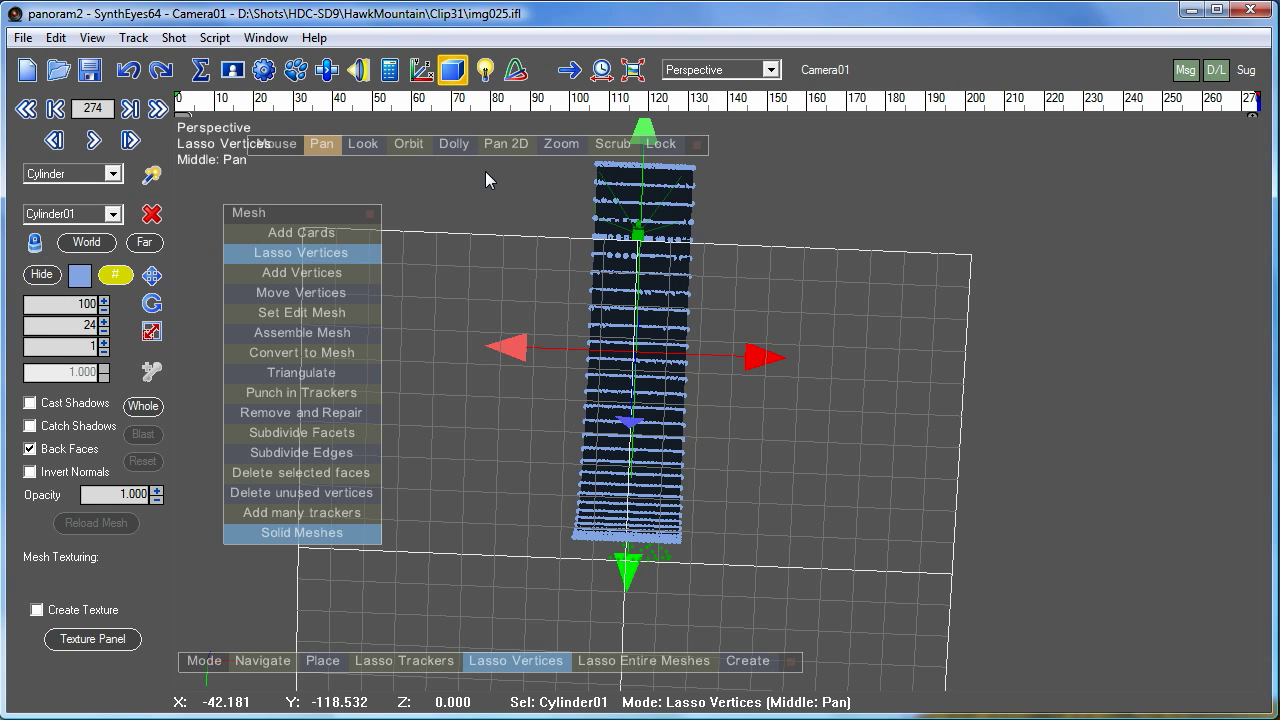
- Go to frame 48, view the strip from the side and lock the perspective view to Camera01
drag(242, 100, 225, 100)
drag(134, 112, 1279, 400)
drag(800, 500, 560, 440)
drag(600, 590, 562, 588)
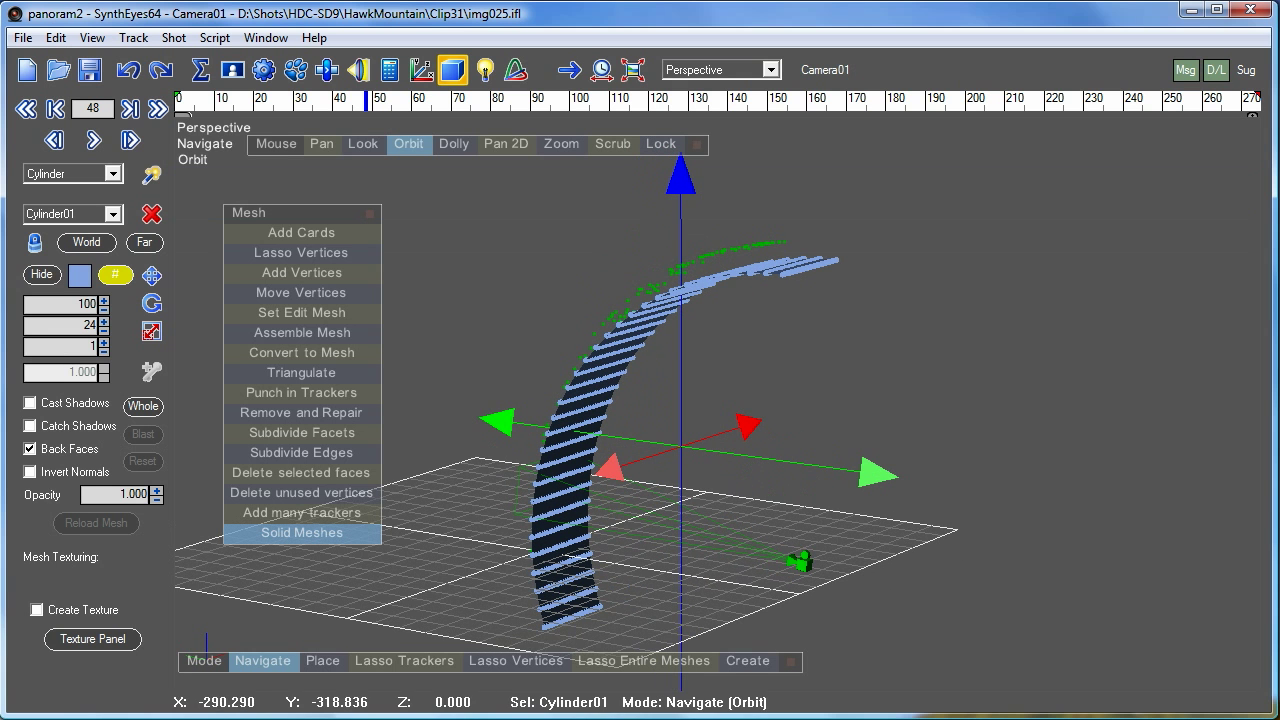
click(301, 253)
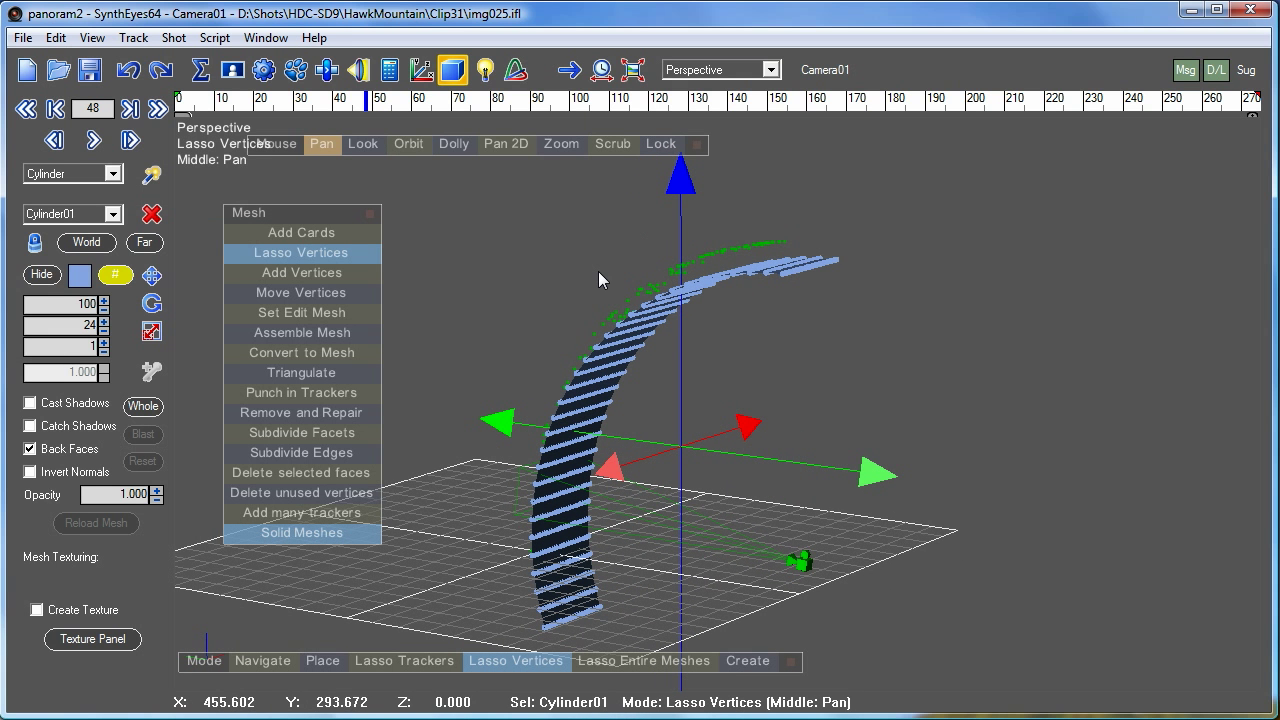
click(646, 142)
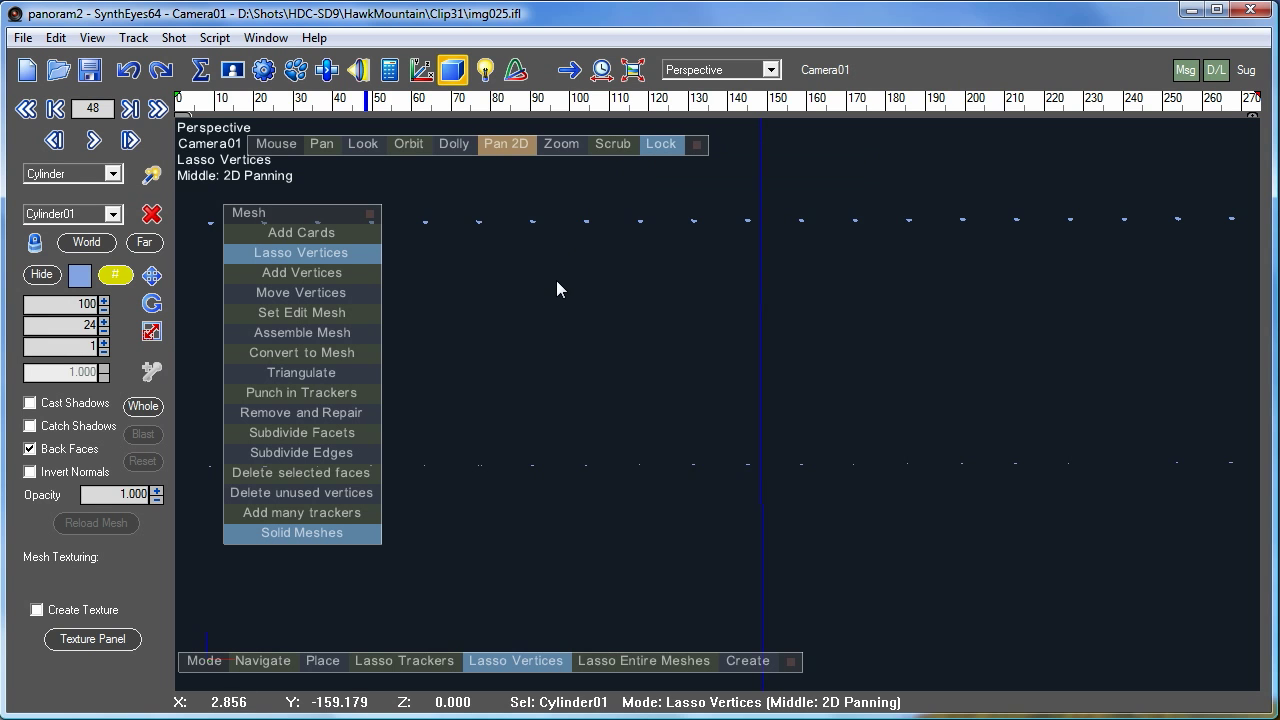